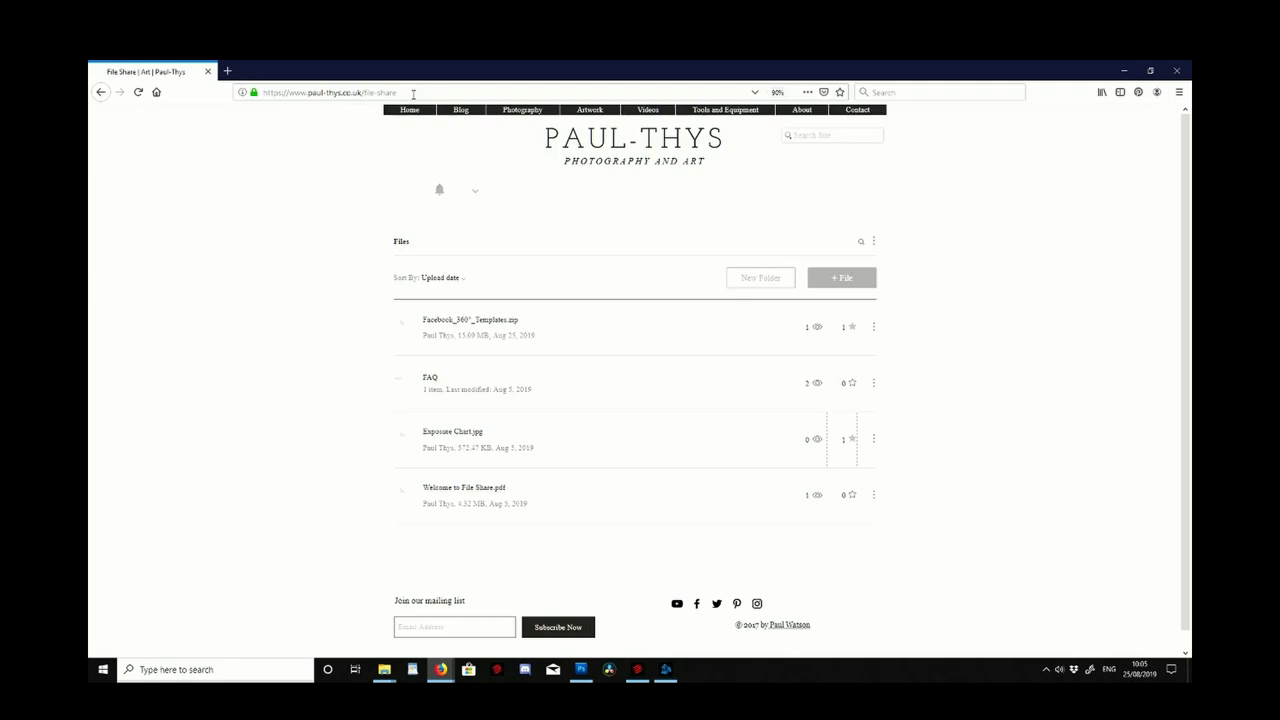
# - Download Facebook_360°_Templates.zip from the file share page and show it in its folder
pyautogui.moveTo(412, 93); pyautogui.dragTo(234, 93)
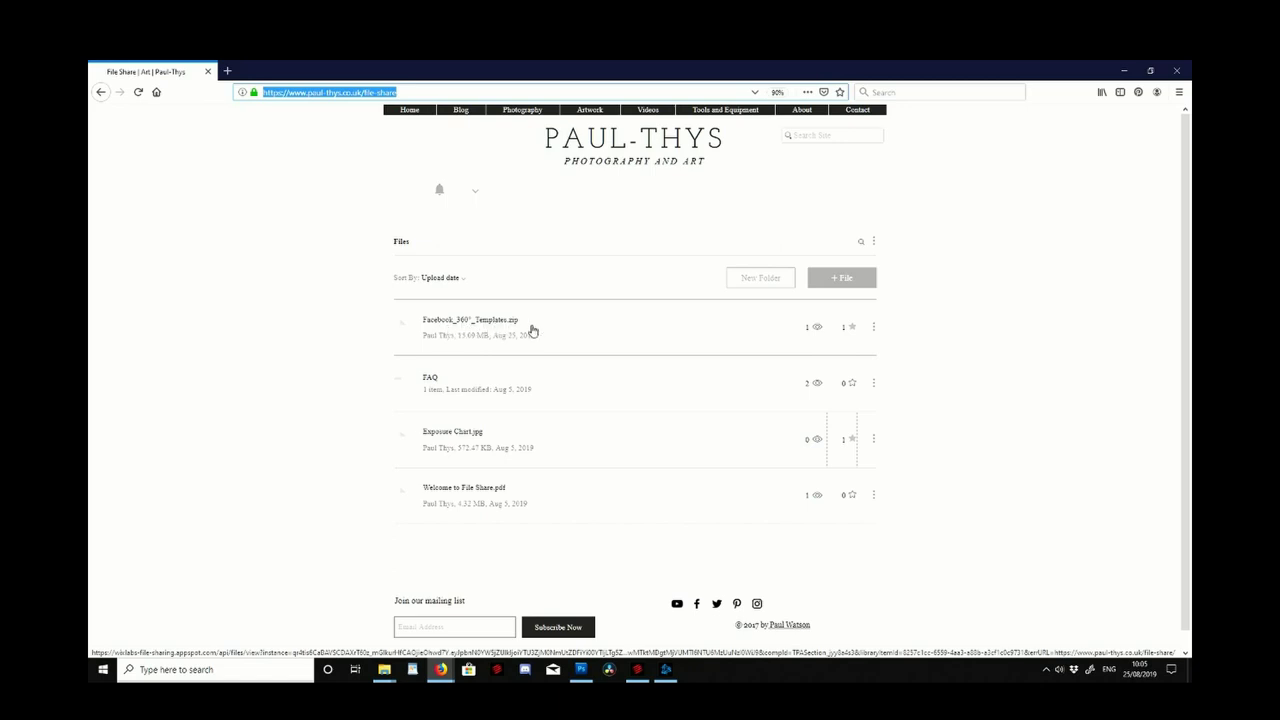
pyautogui.click(490, 322)
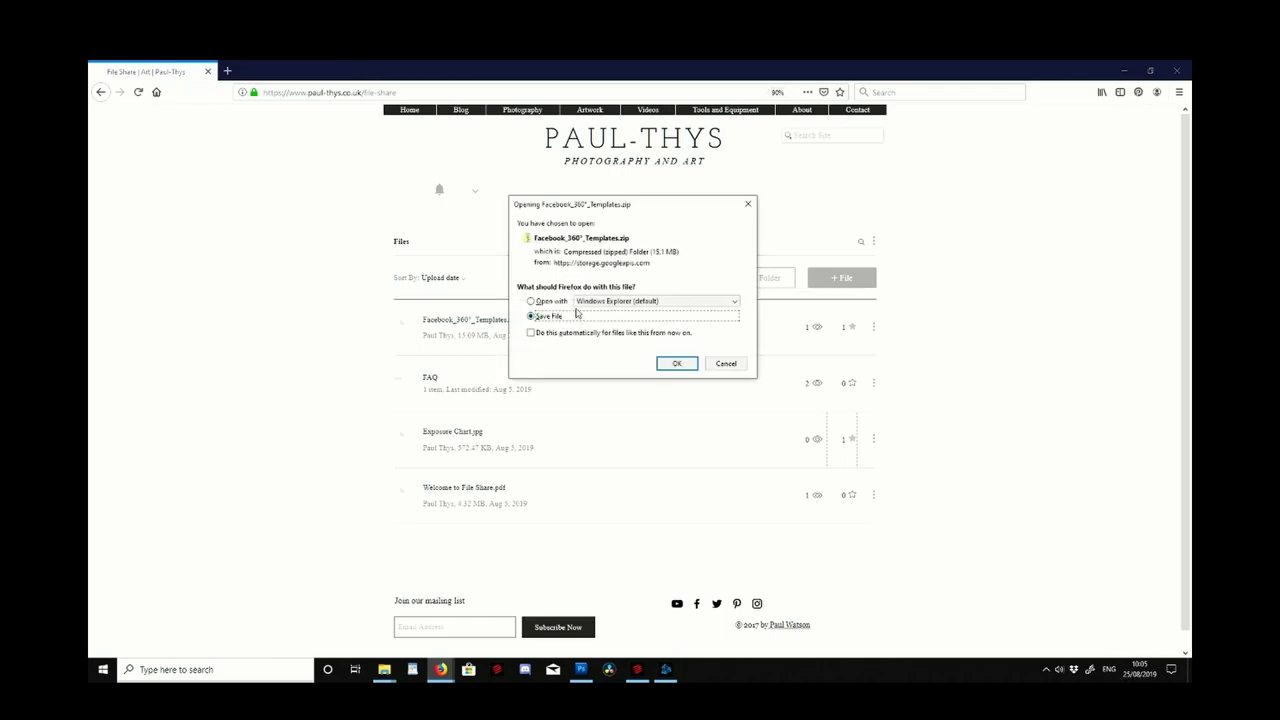
pyautogui.click(676, 363)
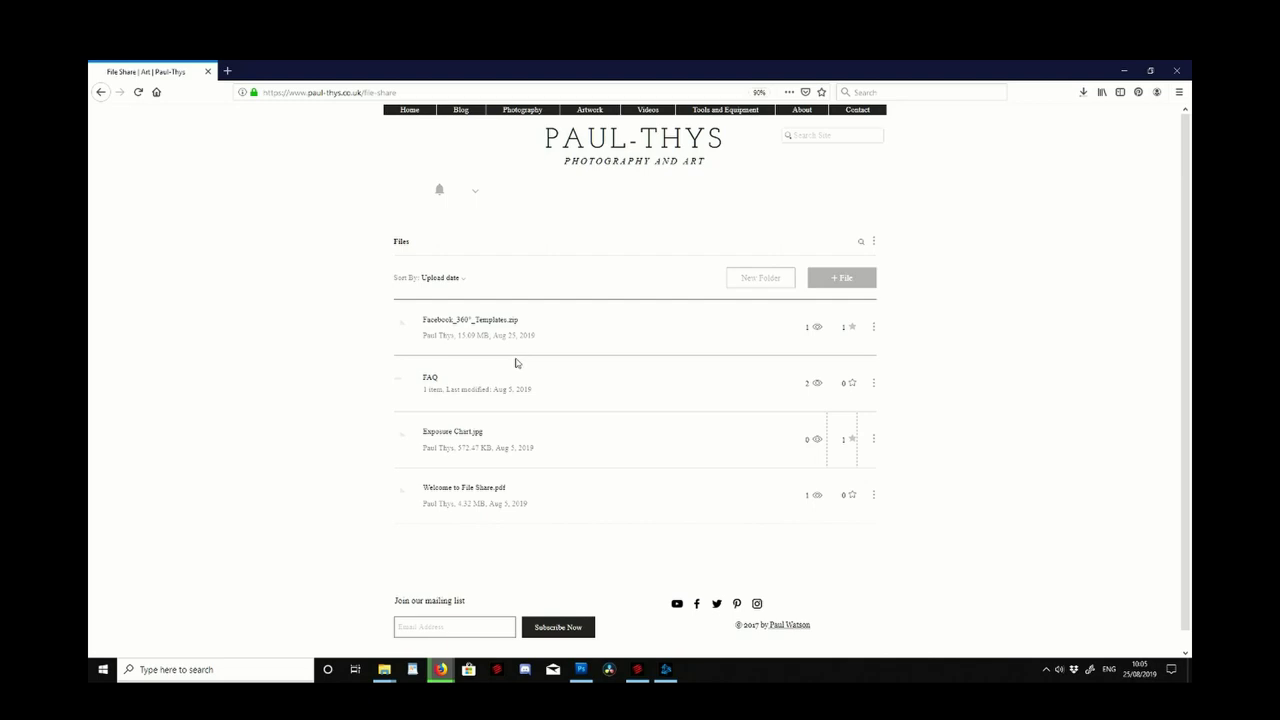
pyautogui.click(1085, 93)
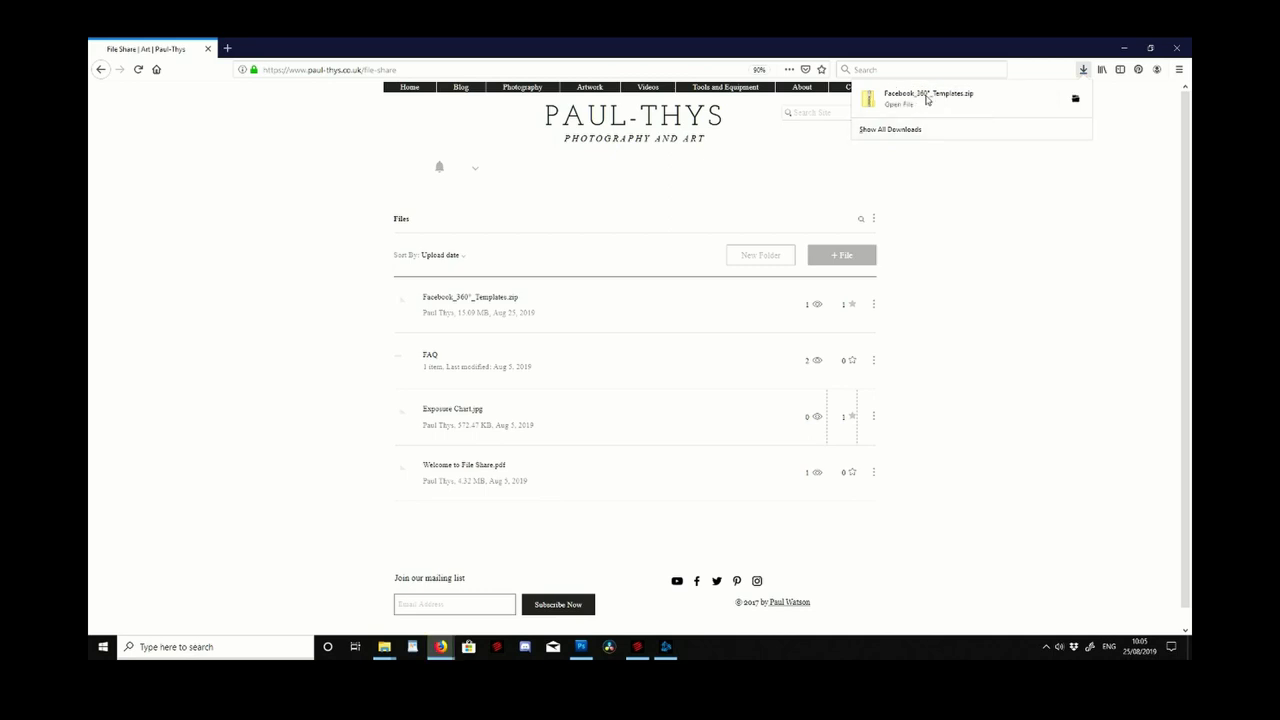
pyautogui.rightClick(926, 98)
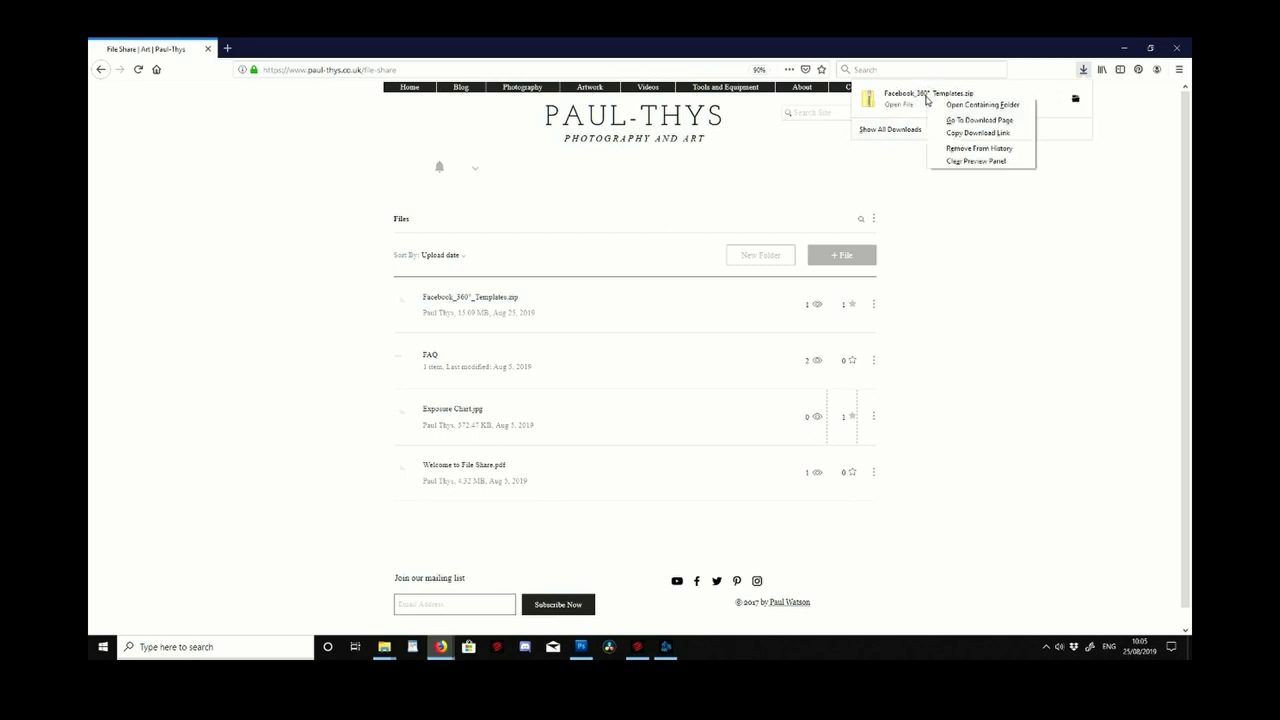
pyautogui.click(966, 105)
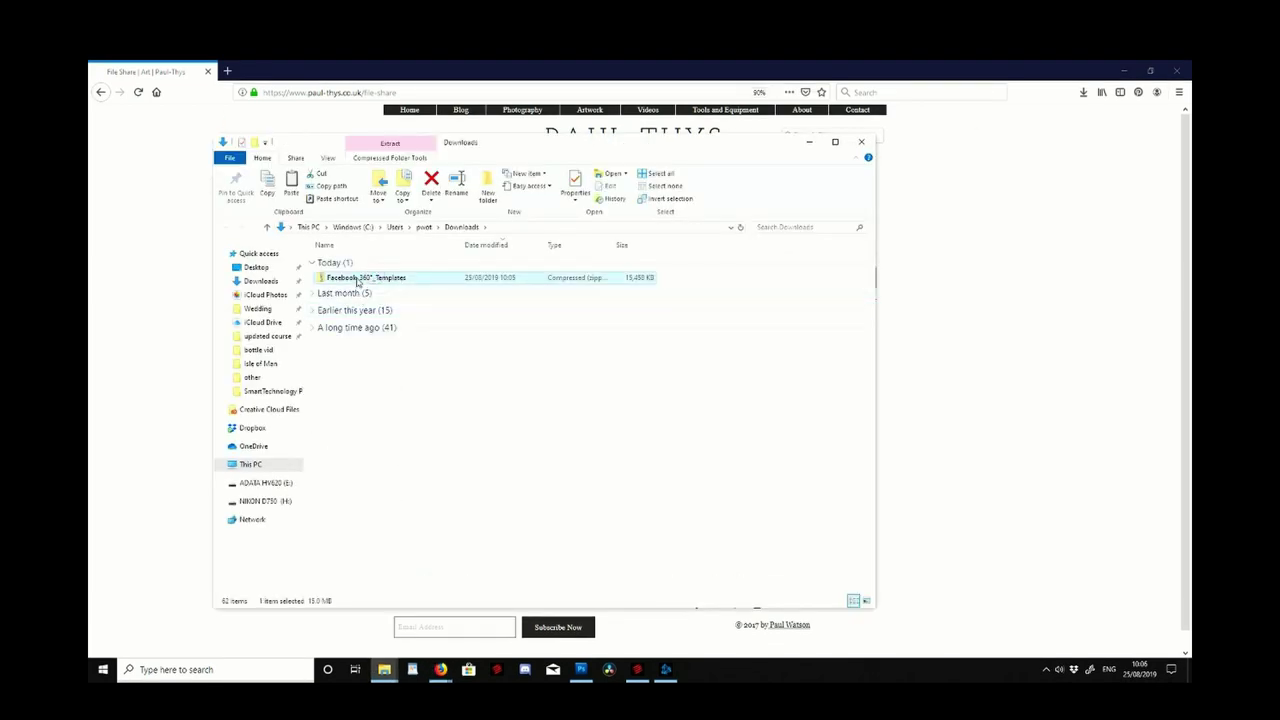
# - Extract Facebook_360°_Templates.zip and open the extracted Facebook 360° Templates folder
pyautogui.rightClick(358, 284)
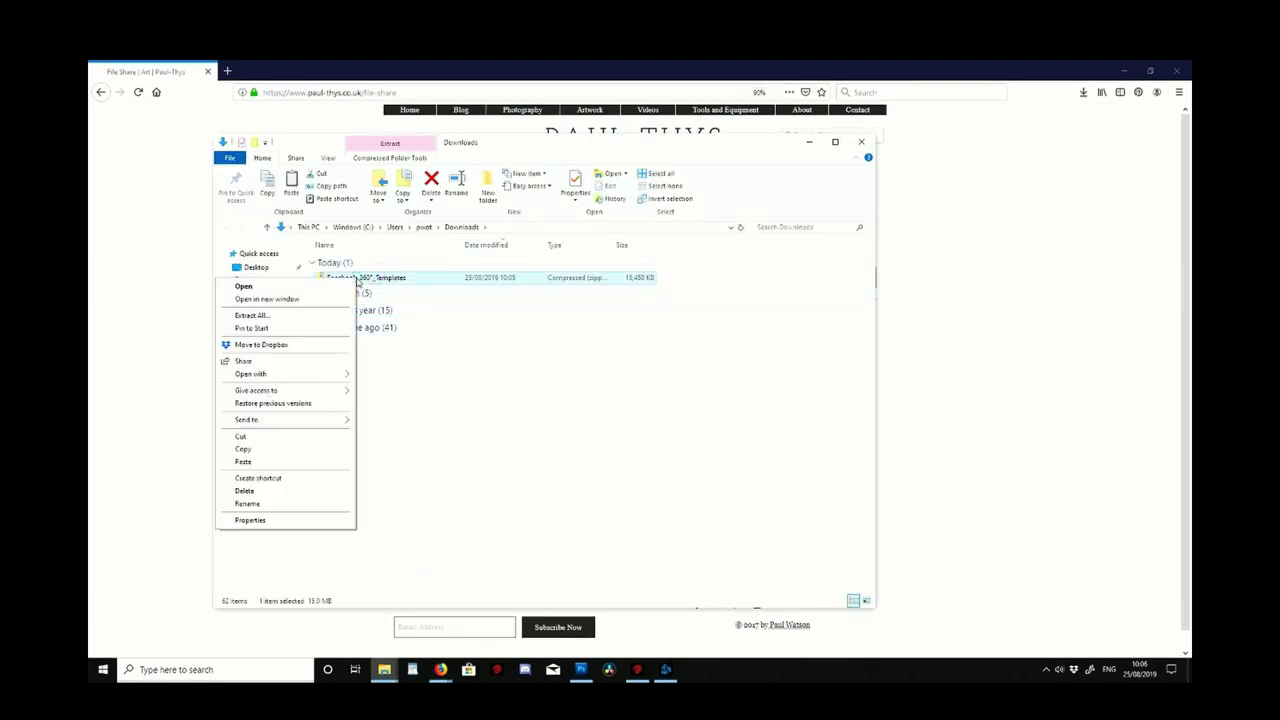
pyautogui.click(286, 315)
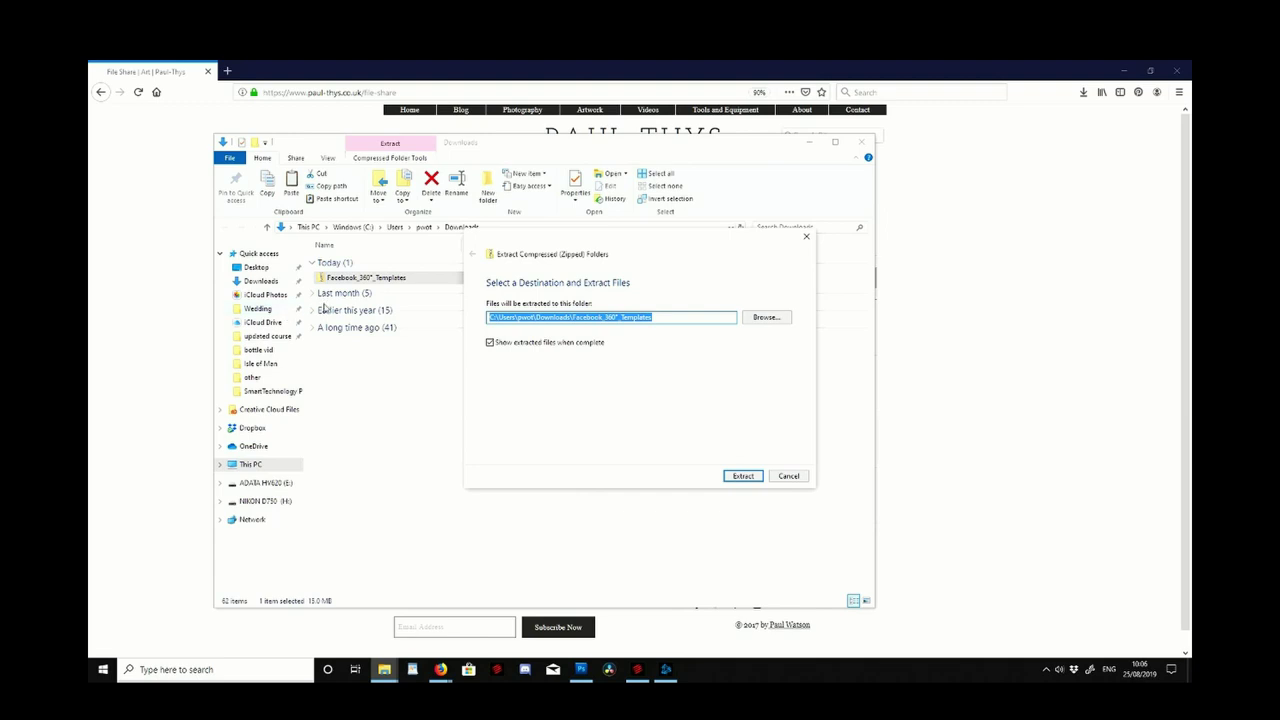
pyautogui.click(742, 476)
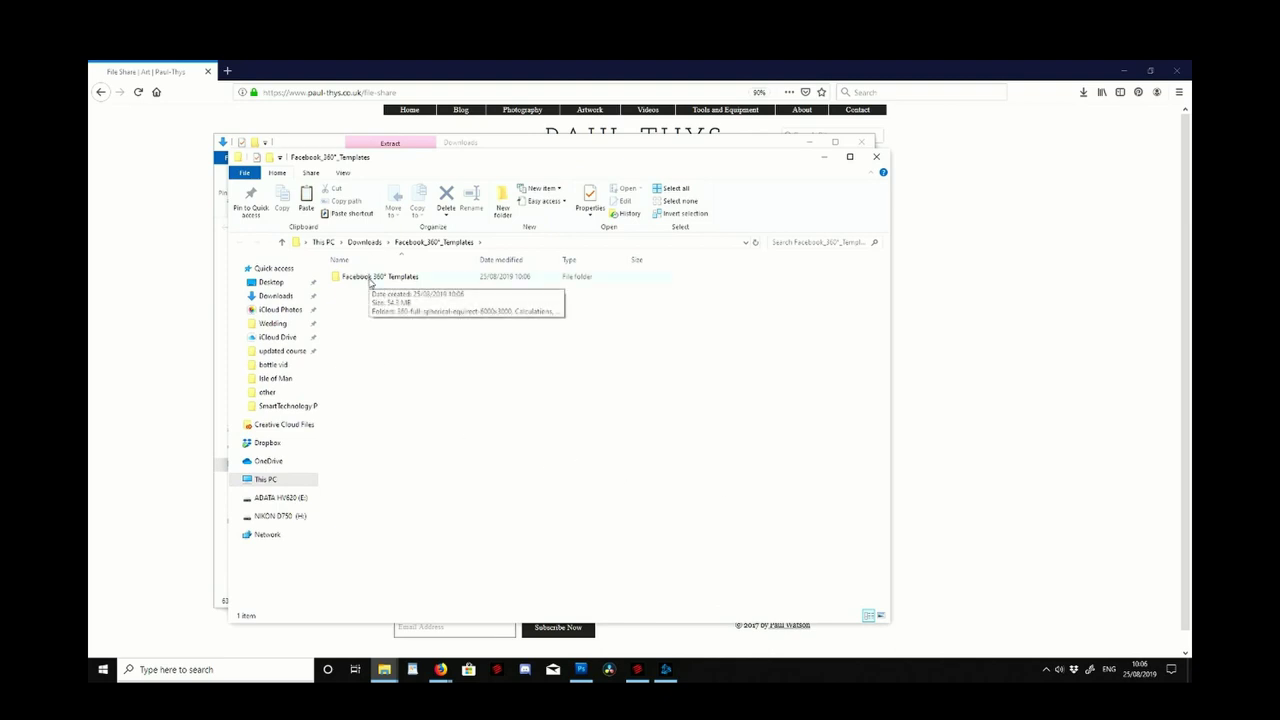
pyautogui.doubleClick(370, 280)
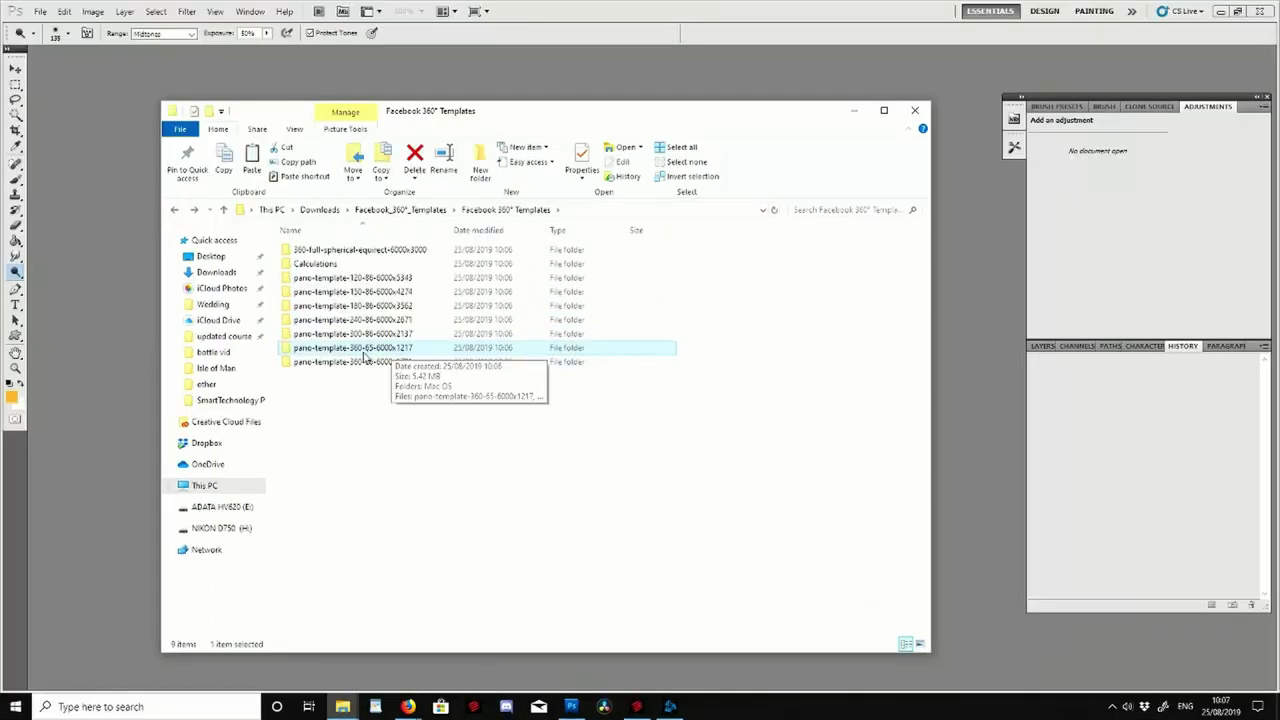
# - Open pano-template-360-65-6000x1217.jpg from its template folder in Photoshop
pyautogui.doubleClick(363, 355)
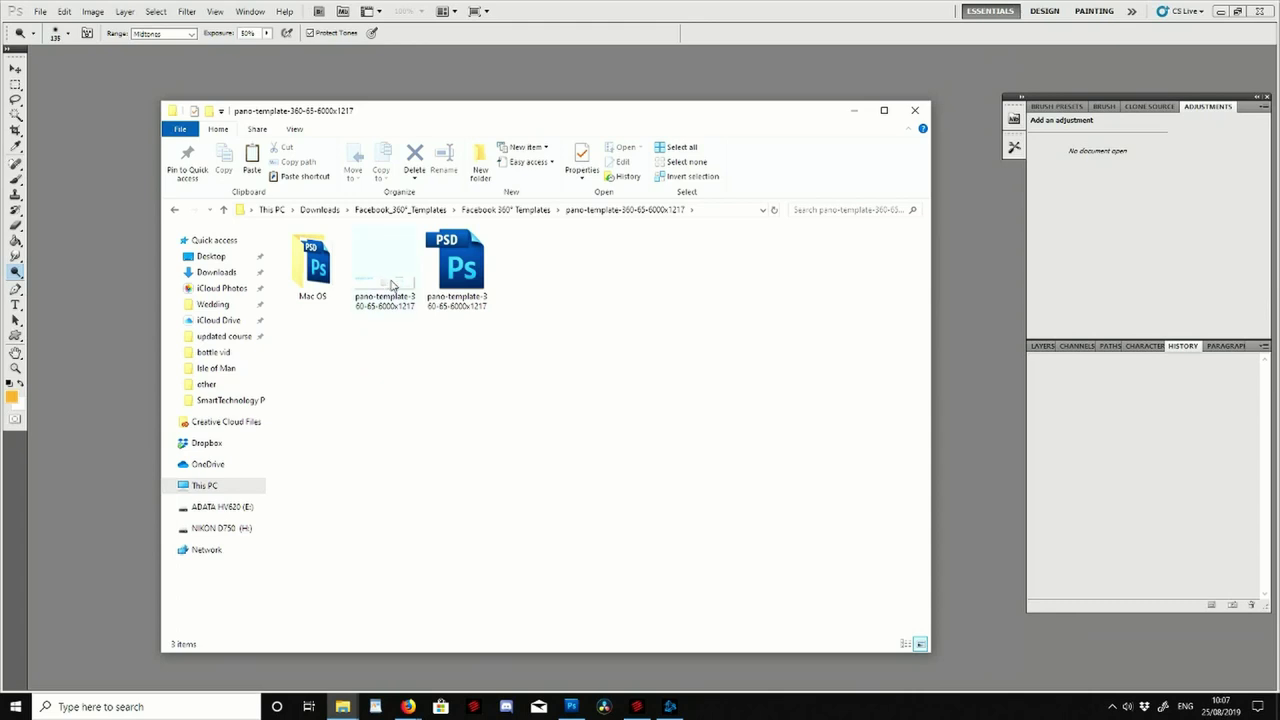
pyautogui.click(391, 285)
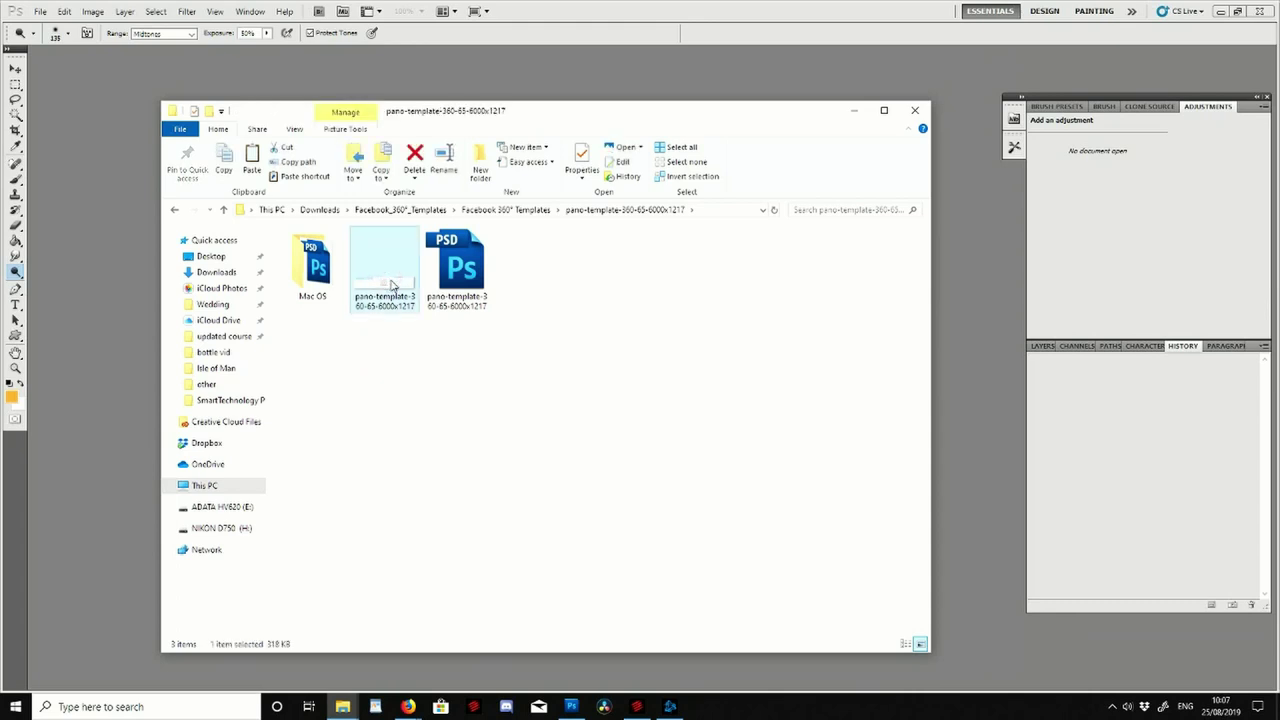
pyautogui.moveTo(391, 285); pyautogui.dragTo(504, 346)
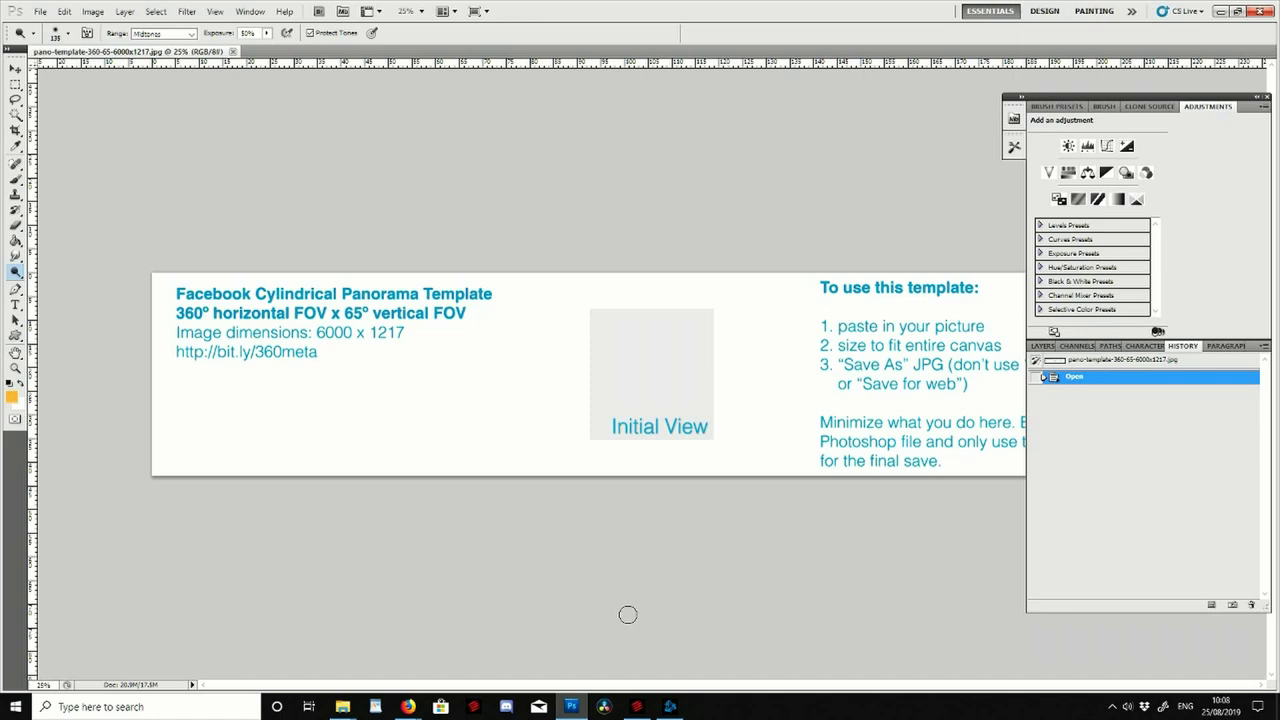
# - Place the purple seascape photo DSC_8501 from the Isle of Man folder into the template
pyautogui.moveTo(342, 706)
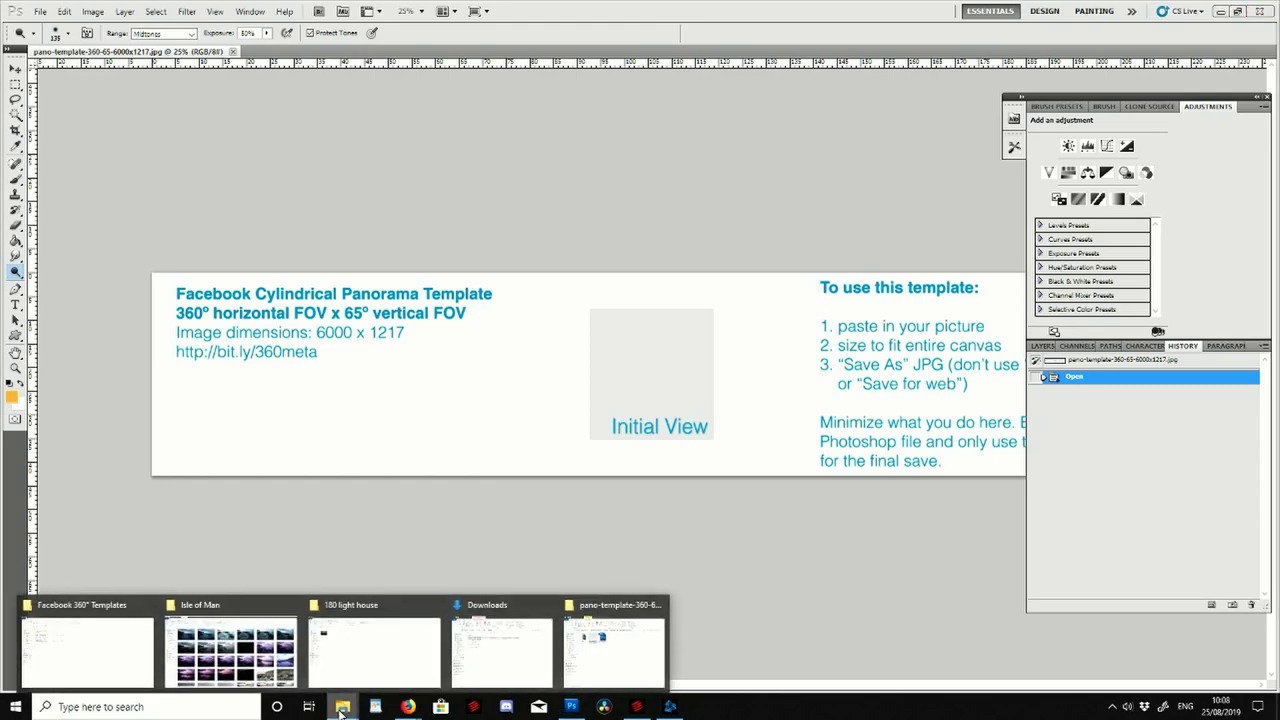
pyautogui.moveTo(257, 660)
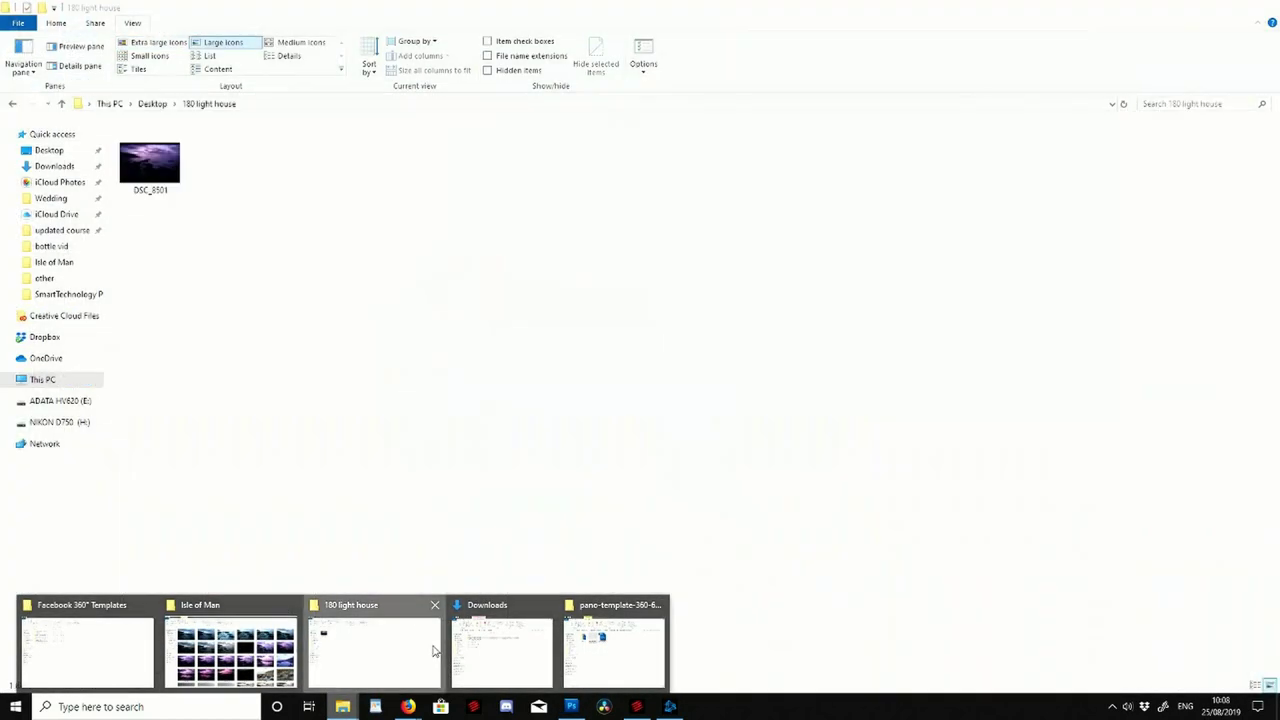
pyautogui.click(434, 651)
pyautogui.moveTo(156, 138); pyautogui.dragTo(589, 576)
pyautogui.moveTo(152, 160); pyautogui.dragTo(537, 466)
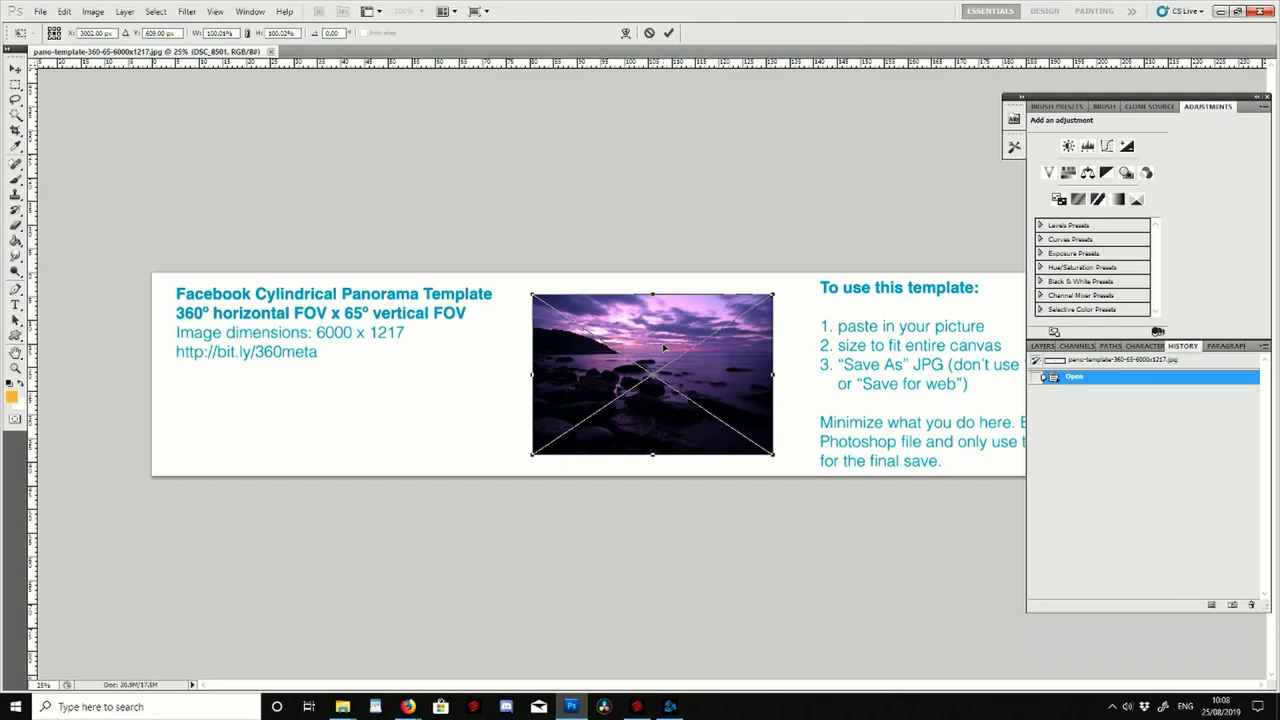
# - Move and stretch the photo to cover the full 6000 x 1217 canvas, then commit
pyautogui.moveTo(664, 347); pyautogui.dragTo(281, 247)
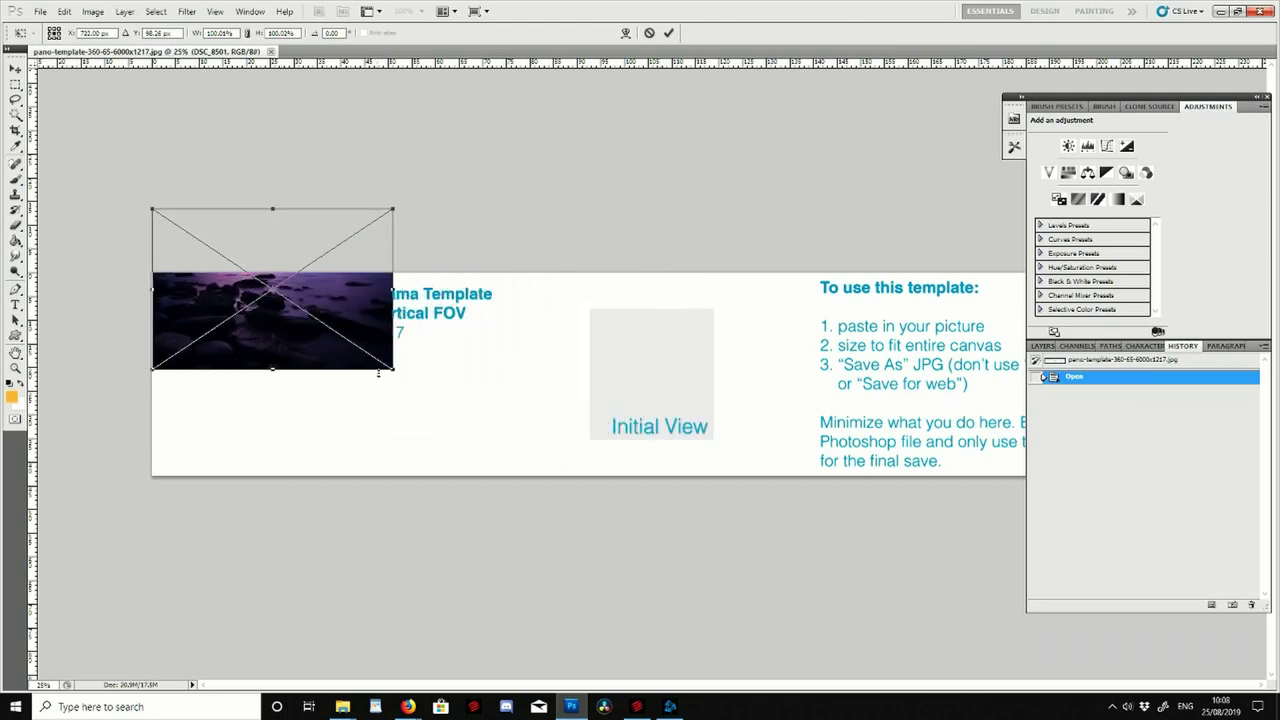
pyautogui.moveTo(378, 372); pyautogui.dragTo(880, 580)
pyautogui.press('Tab')
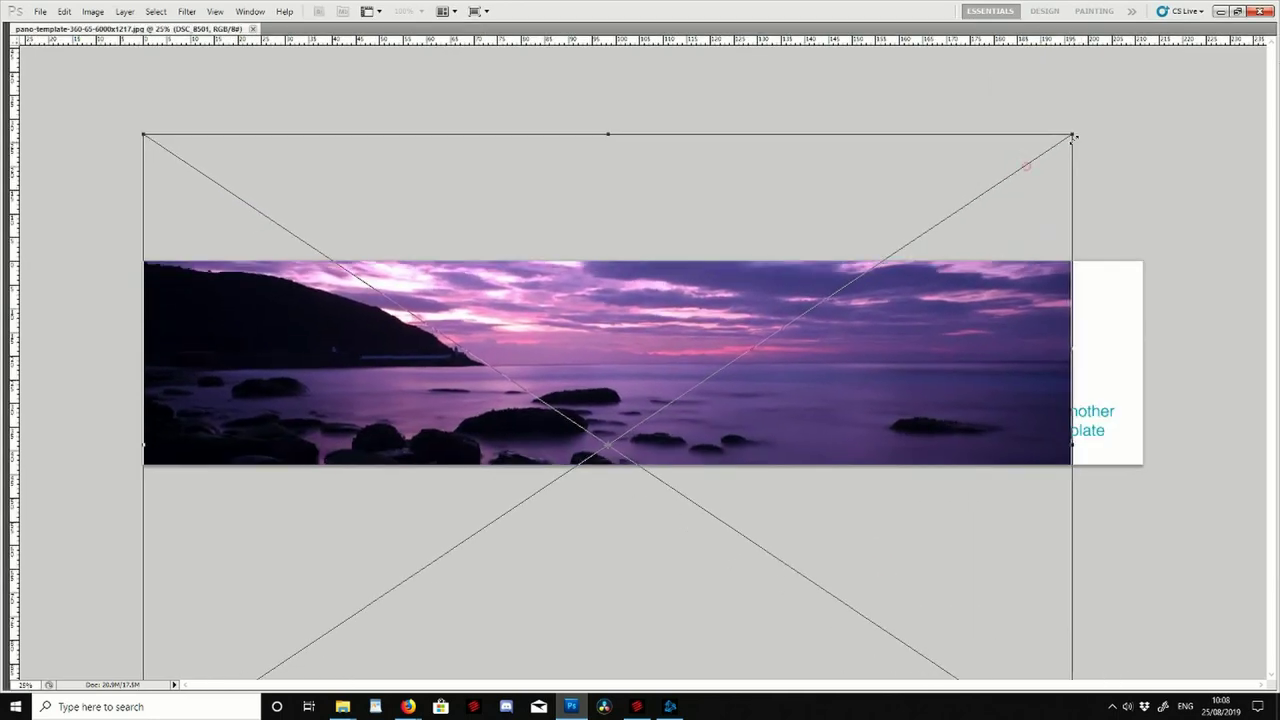
pyautogui.moveTo(1073, 137); pyautogui.dragTo(1150, 143)
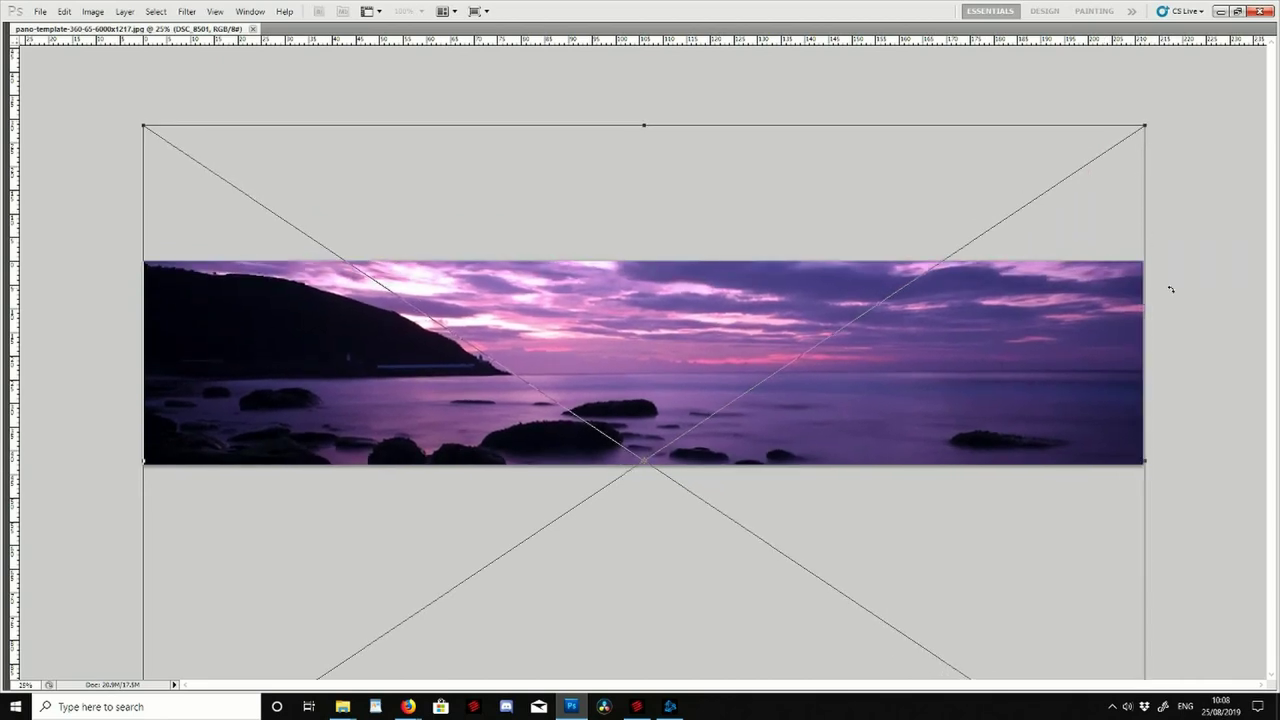
pyautogui.press('Return')
pyautogui.press('Tab')
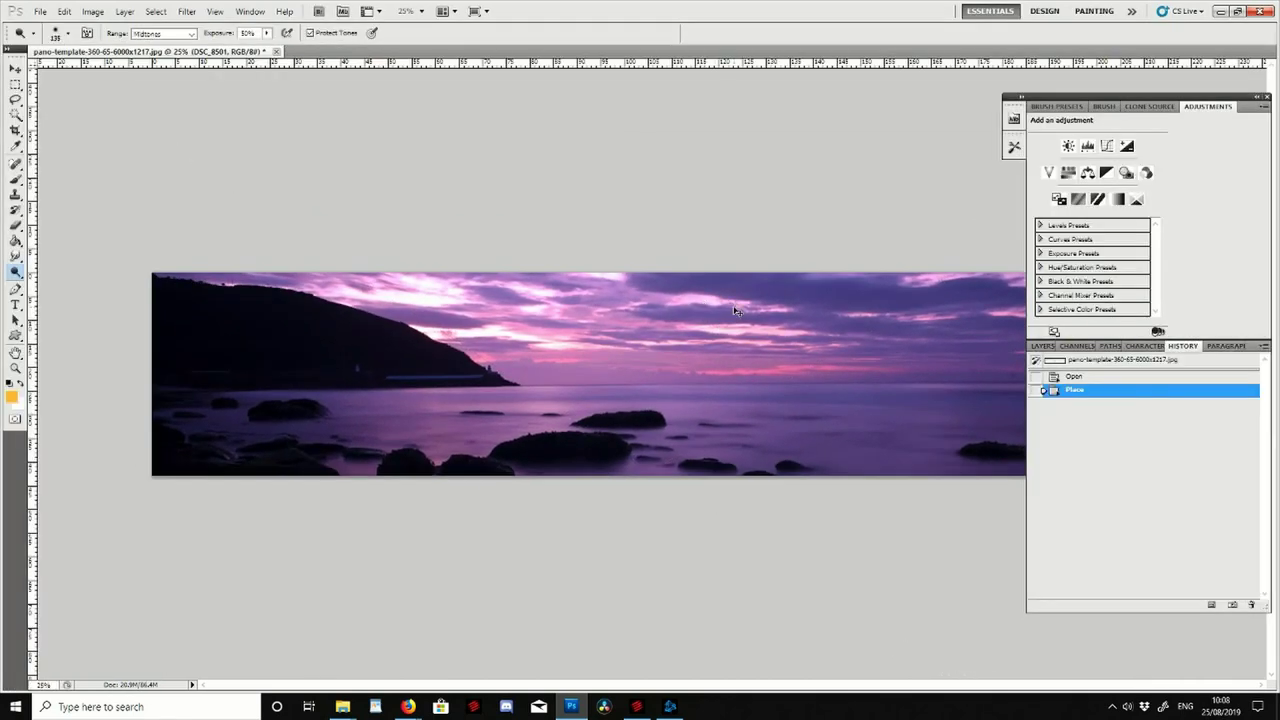
# - Rasterize the photo and apply Curves: black point 10, lifted highlights, darker lower tones
pyautogui.click(735, 311)
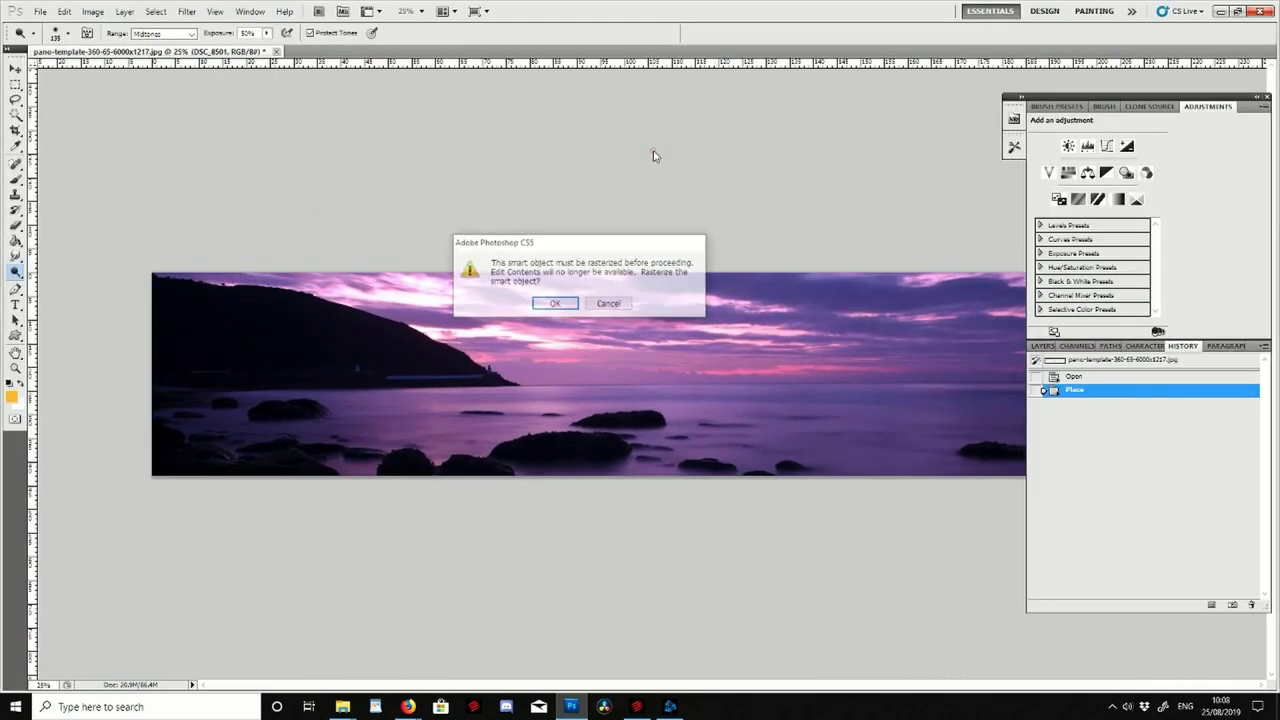
pyautogui.click(553, 304)
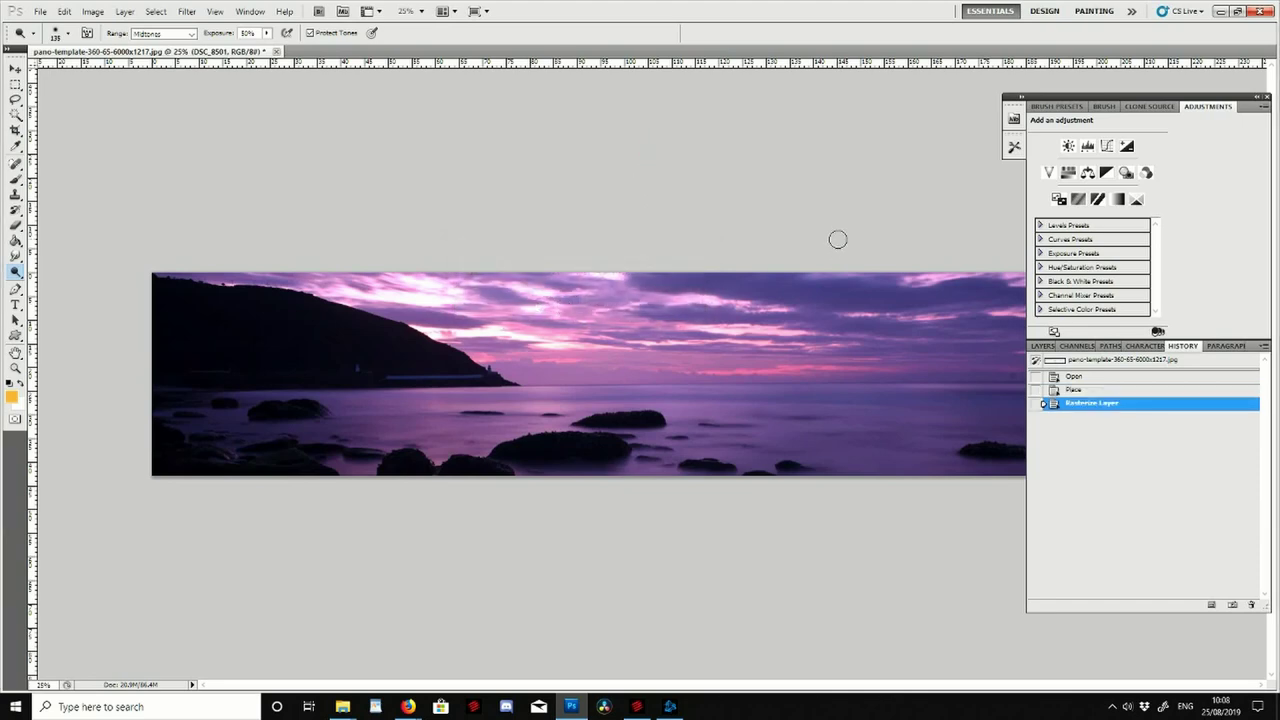
pyautogui.hotkey('ctrl', 'm')
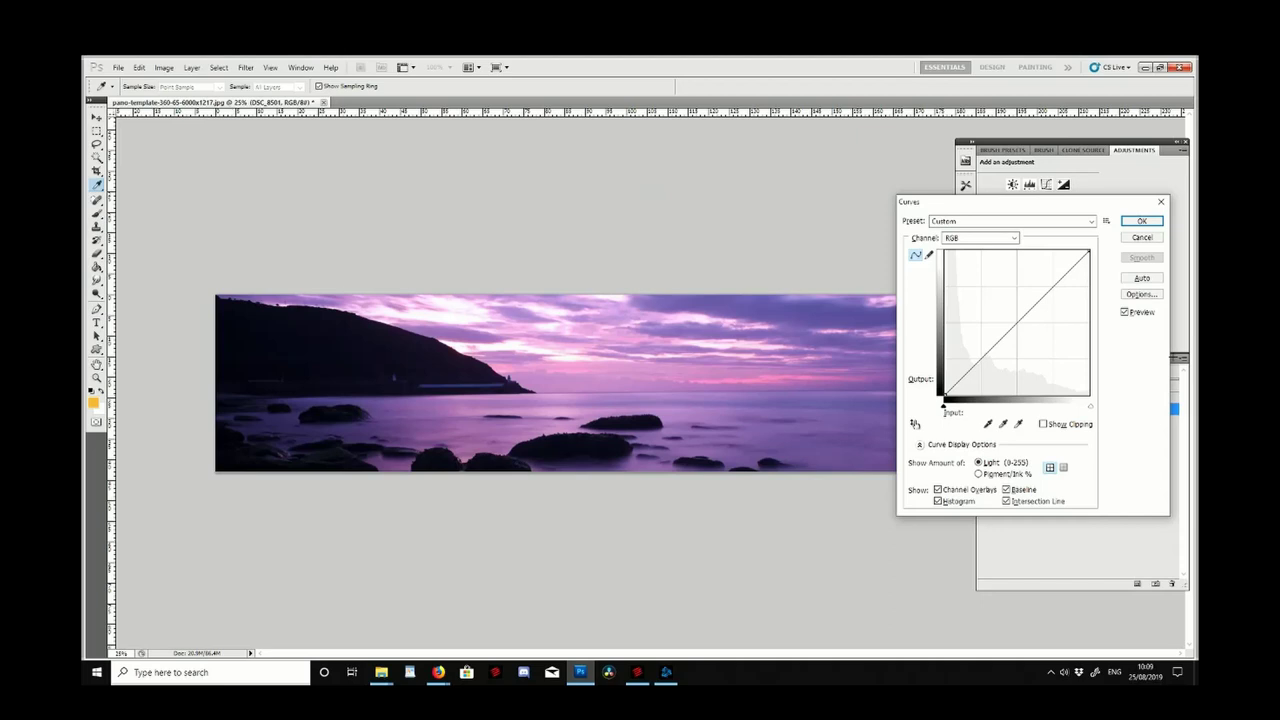
pyautogui.moveTo(1138, 241); pyautogui.dragTo(1138, 245)
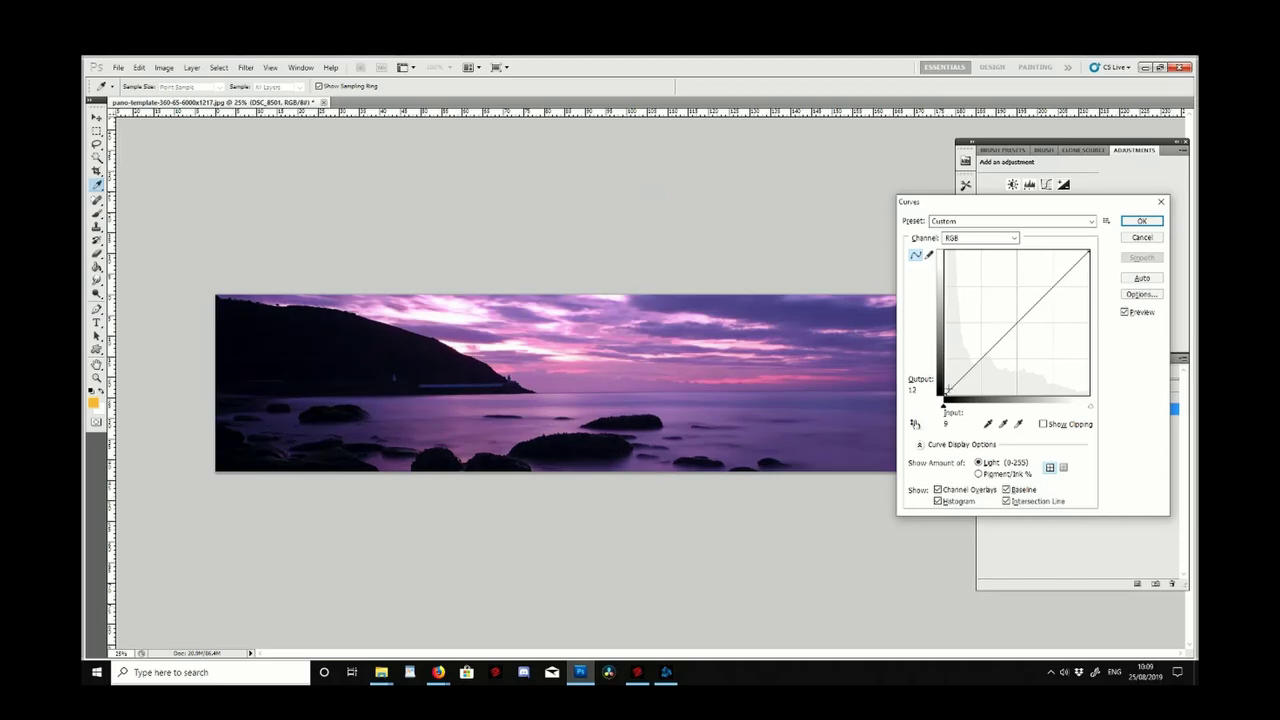
pyautogui.moveTo(943, 395); pyautogui.dragTo(947, 395)
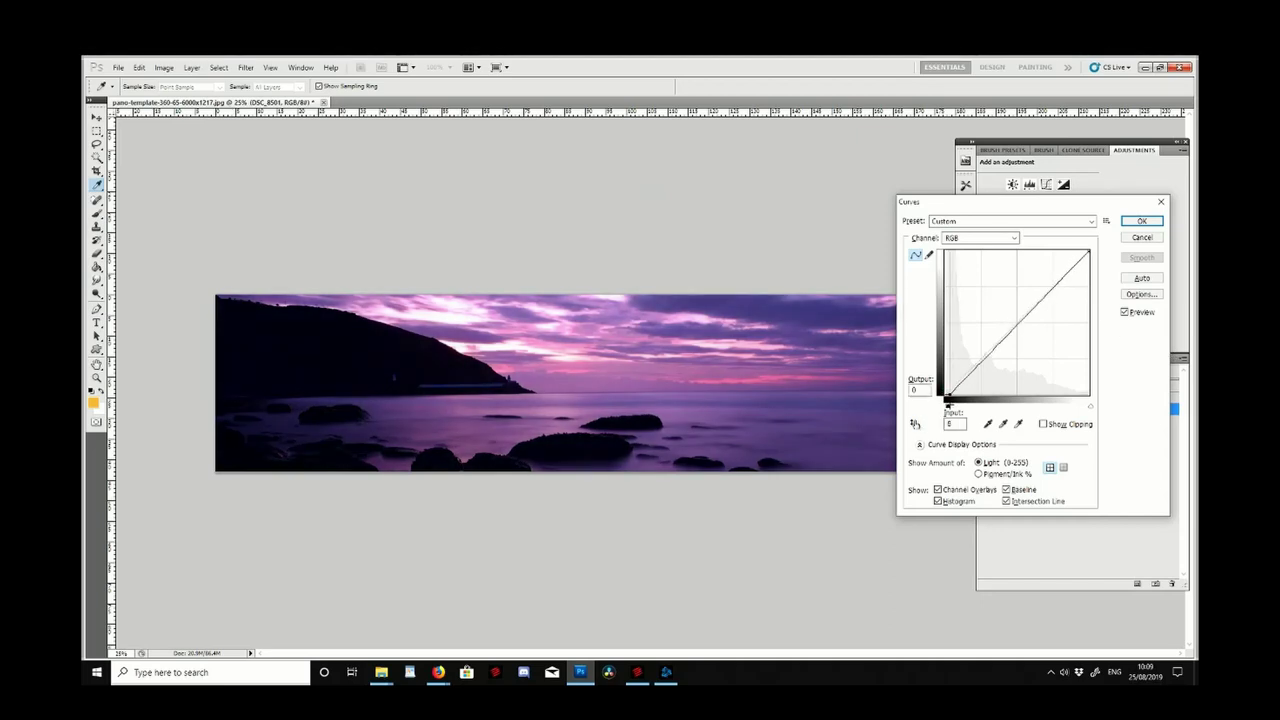
pyautogui.moveTo(1060, 280); pyautogui.dragTo(1056, 279)
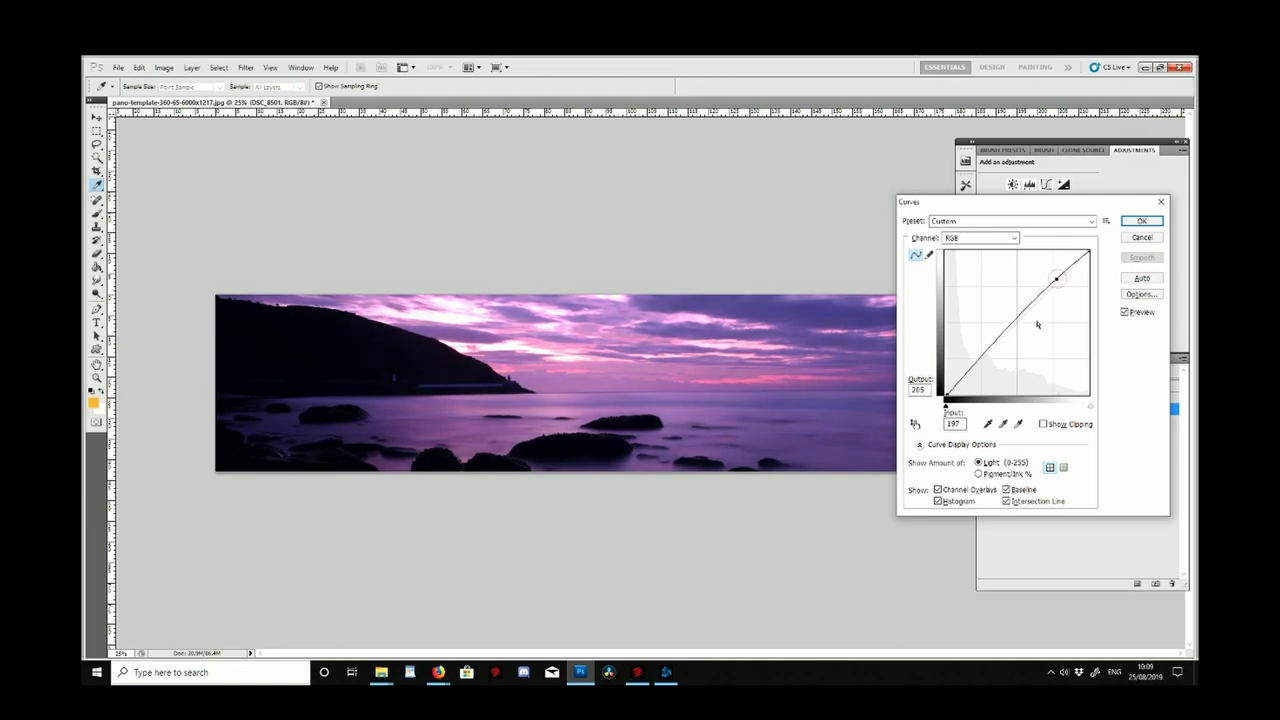
pyautogui.moveTo(1002, 332); pyautogui.dragTo(1005, 331)
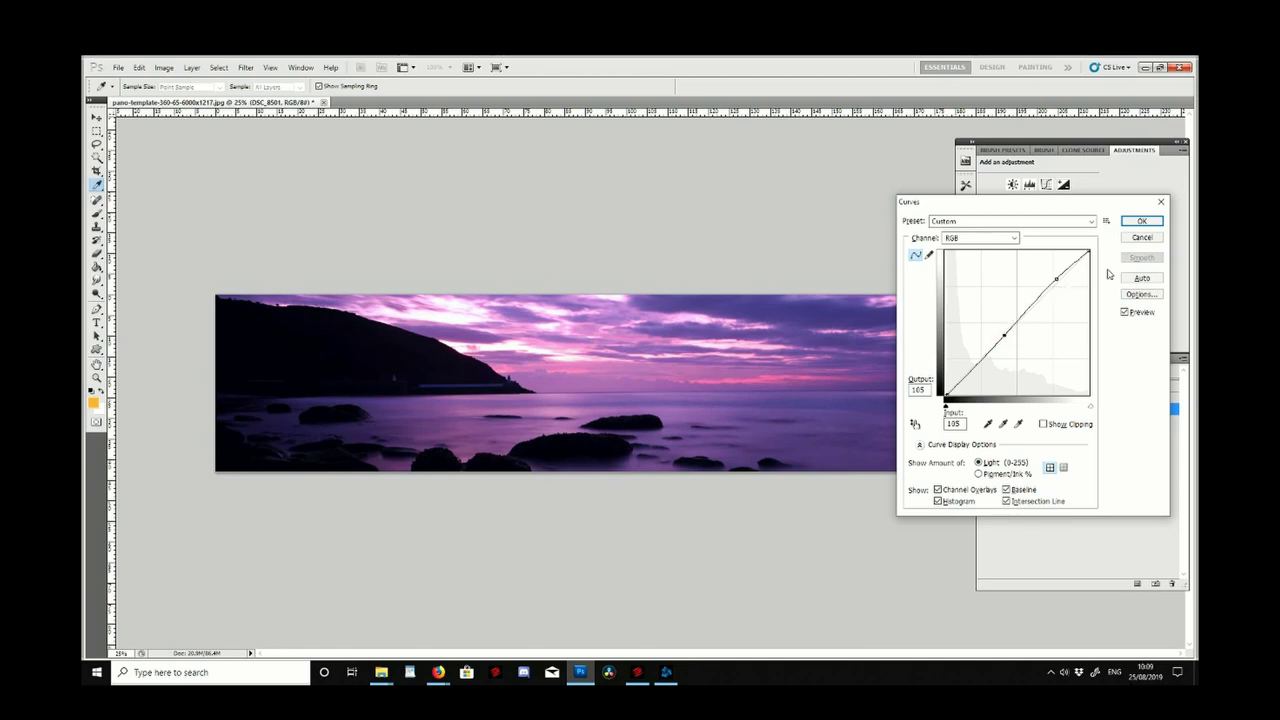
pyautogui.click(1148, 223)
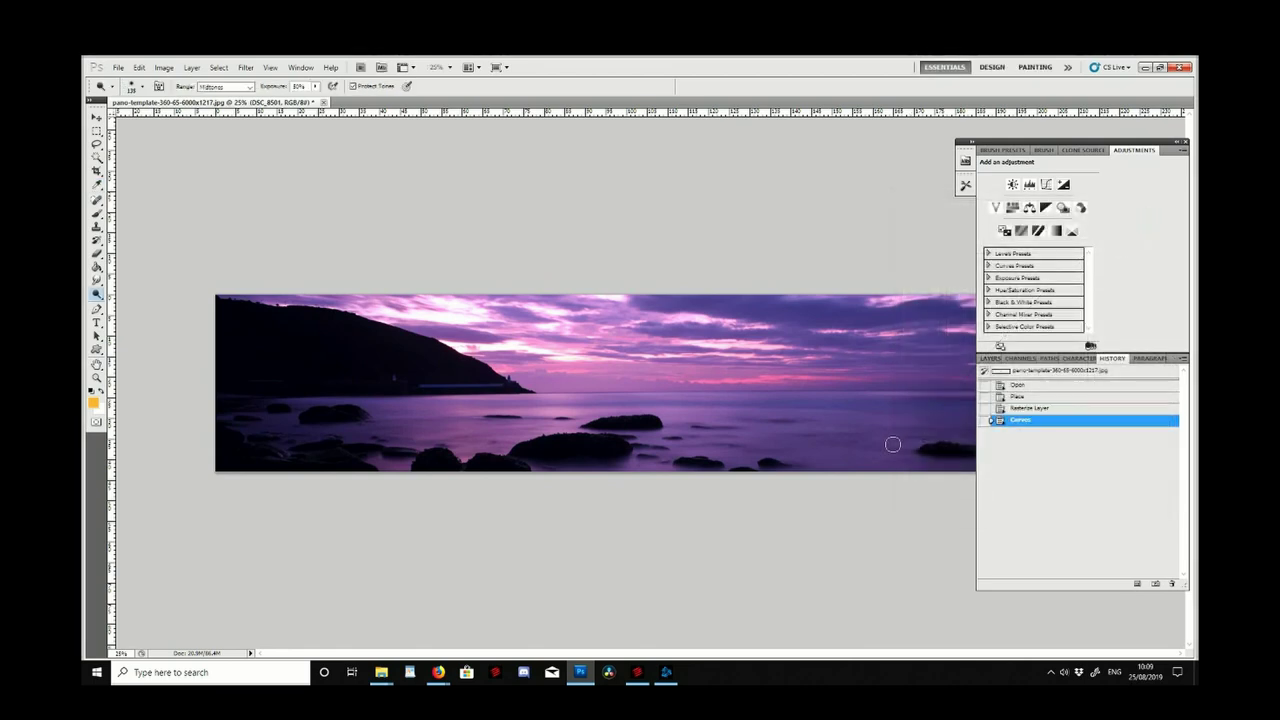
# - Save the panorama as JPEG lighthouse.jpg, accepting the default JPEG options
pyautogui.click(118, 67)
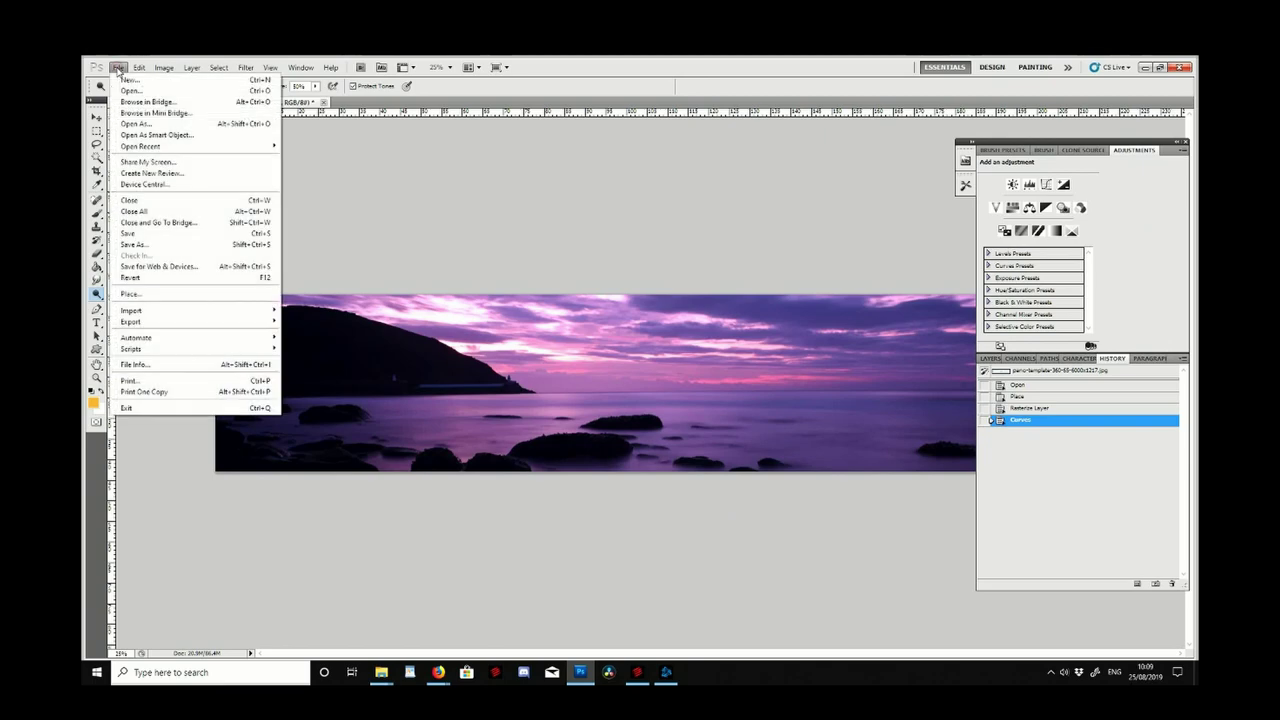
pyautogui.click(161, 244)
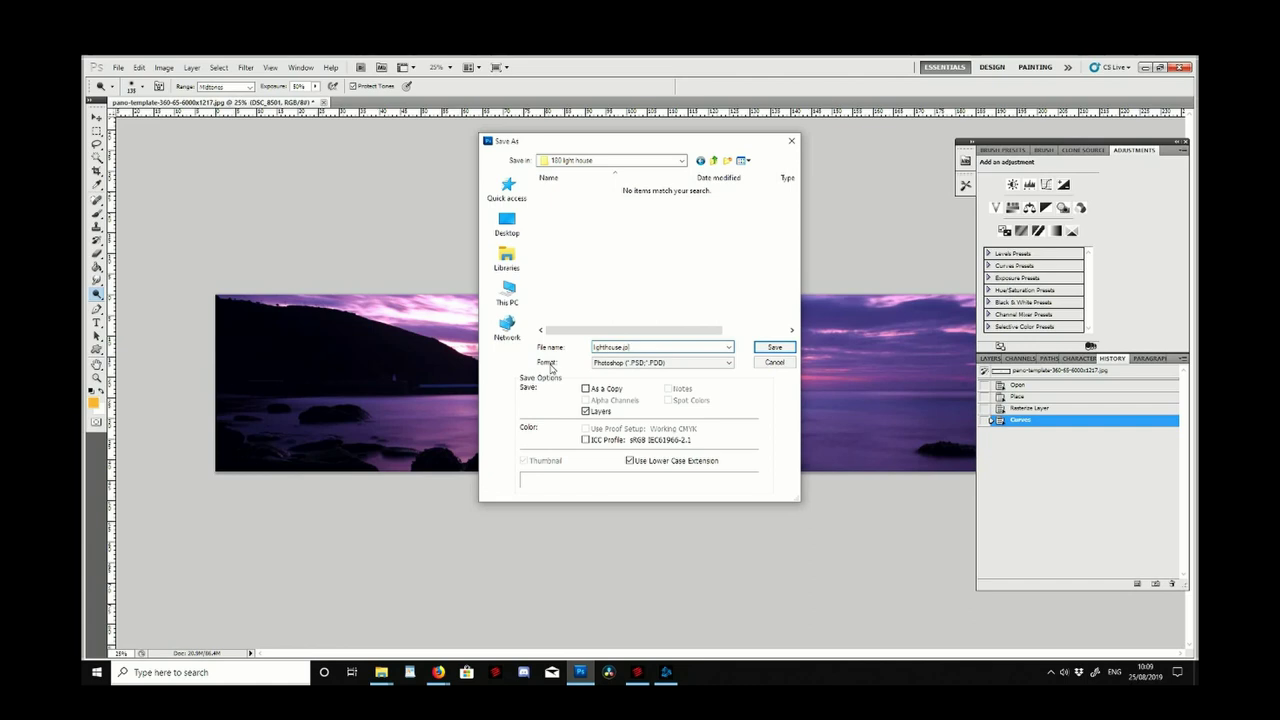
pyautogui.click(728, 362)
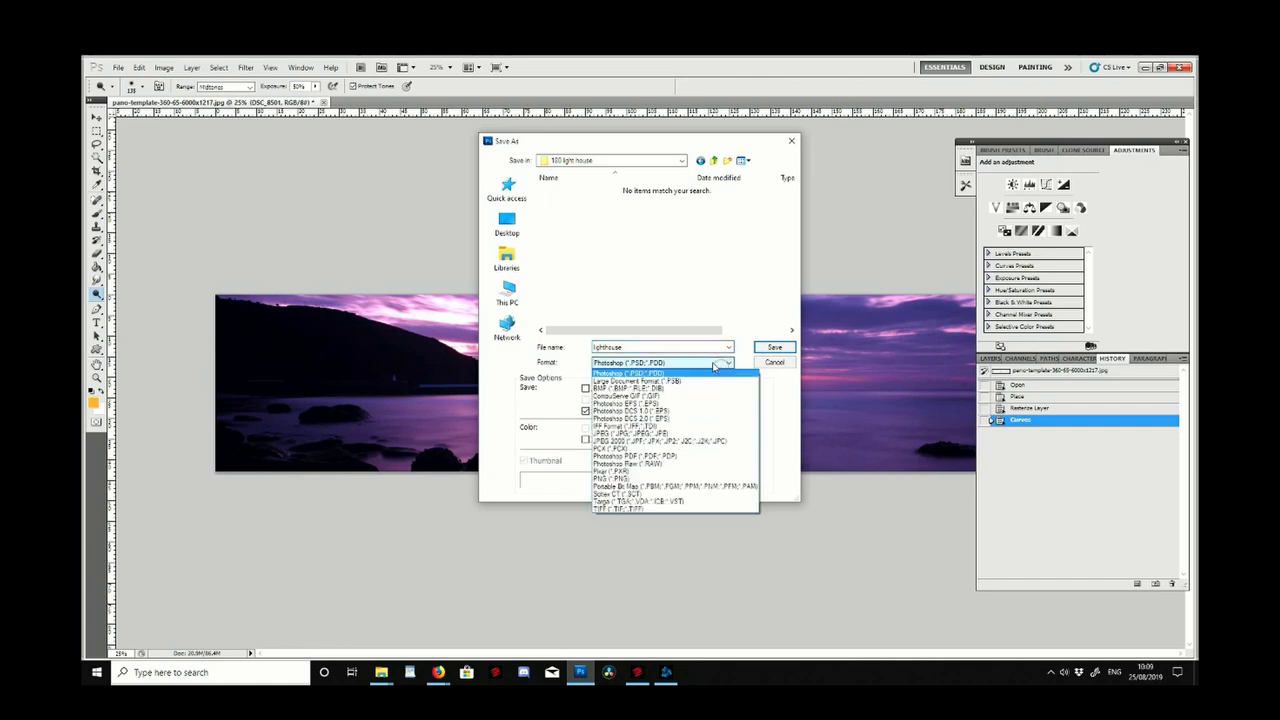
pyautogui.click(679, 434)
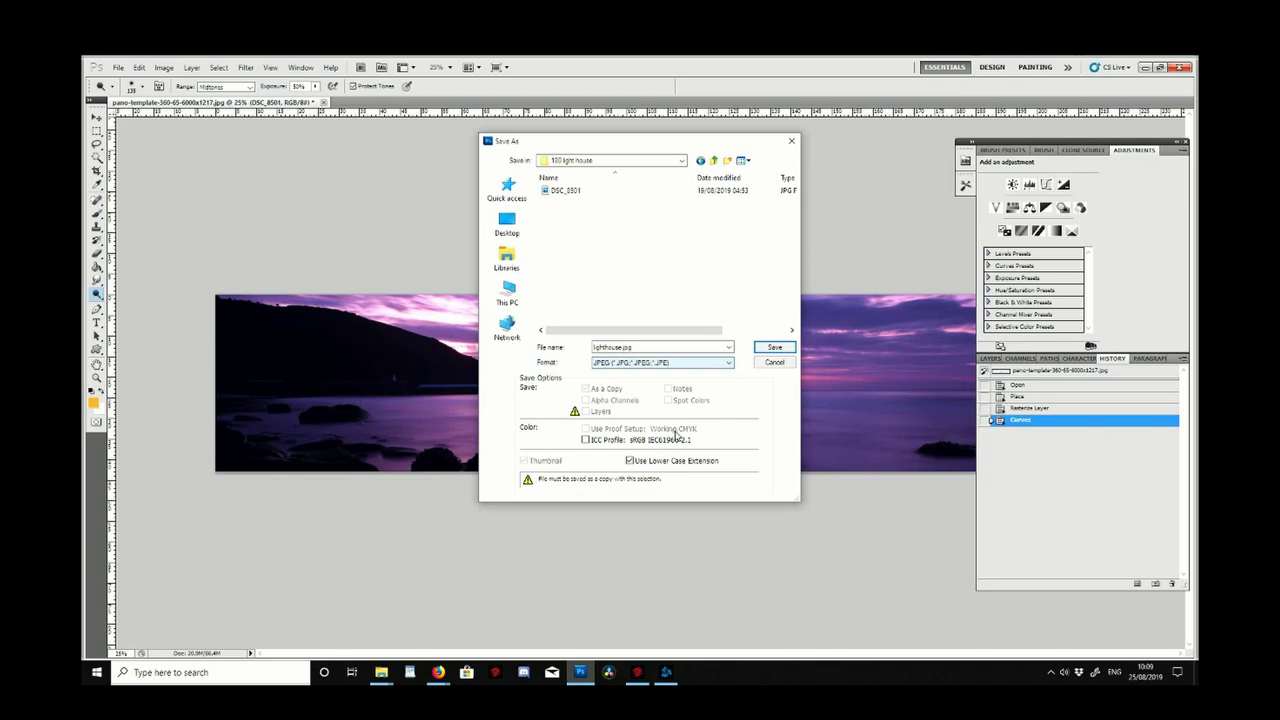
pyautogui.click(774, 347)
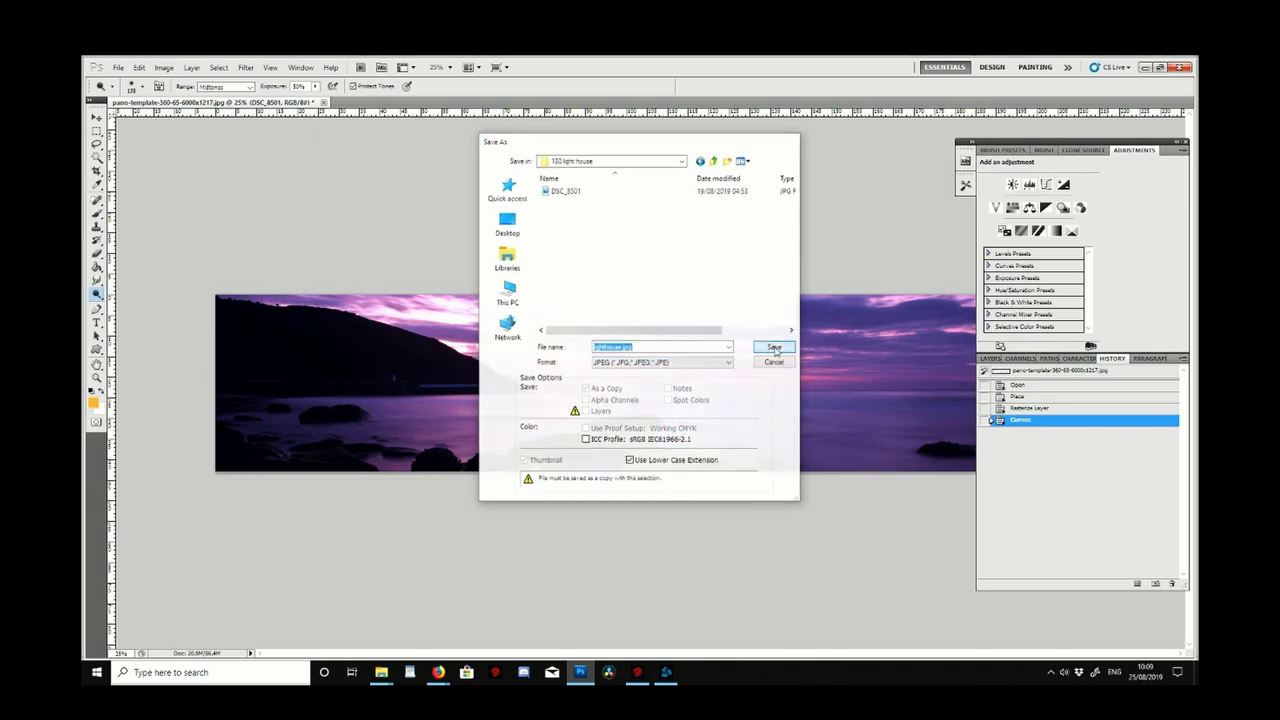
pyautogui.click(332, 251)
pyautogui.press('o')
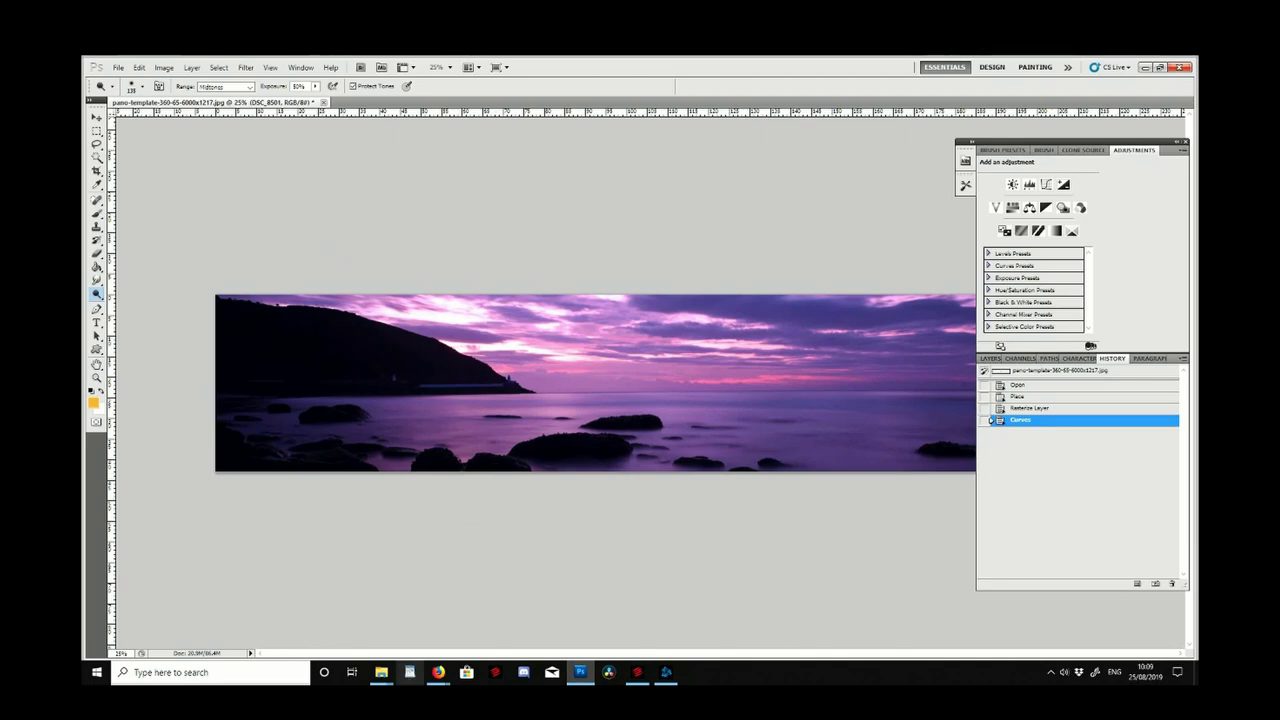
pyautogui.click(438, 672)
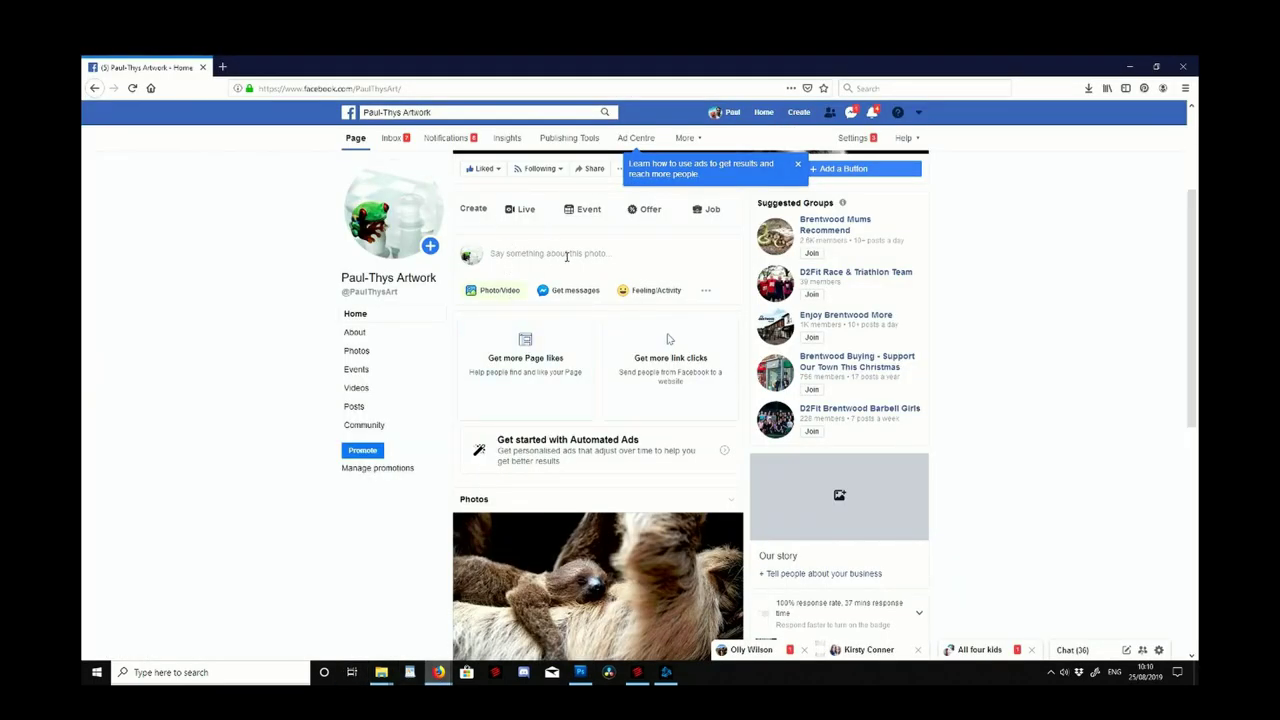
# - Attach the lighthouse image to a new Facebook Page post
pyautogui.scroll(2, 566, 257)
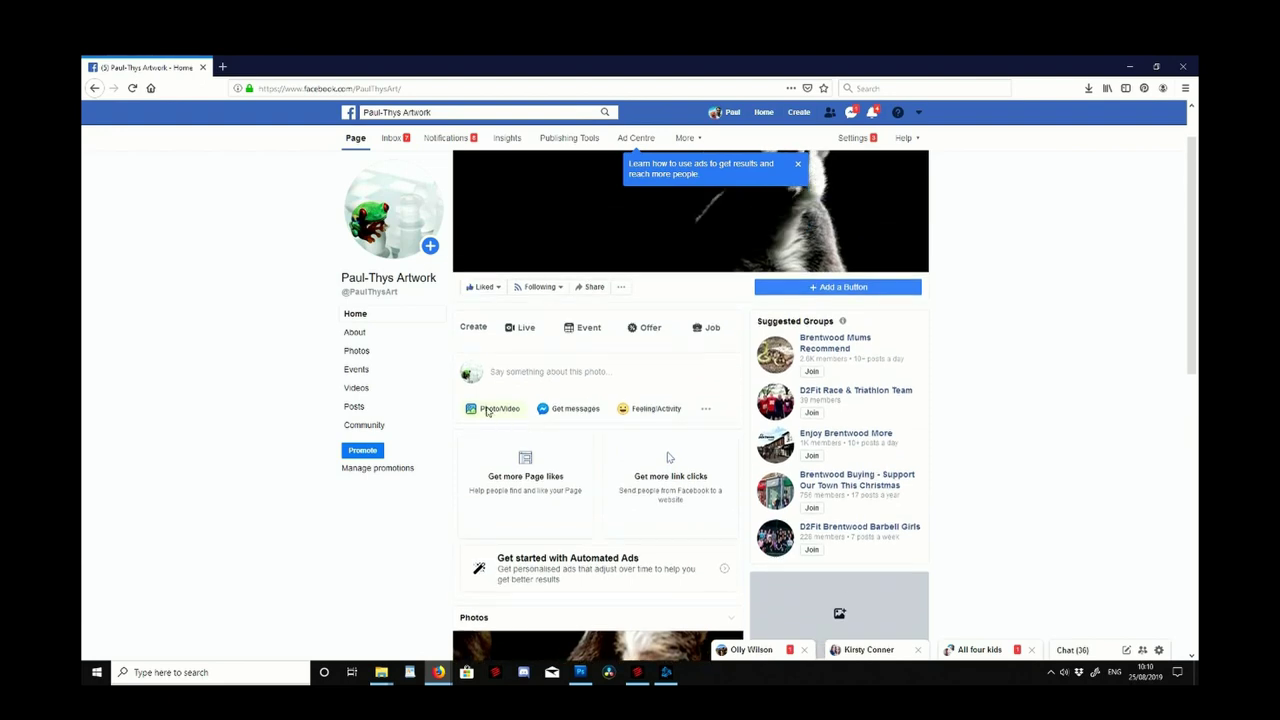
pyautogui.click(487, 410)
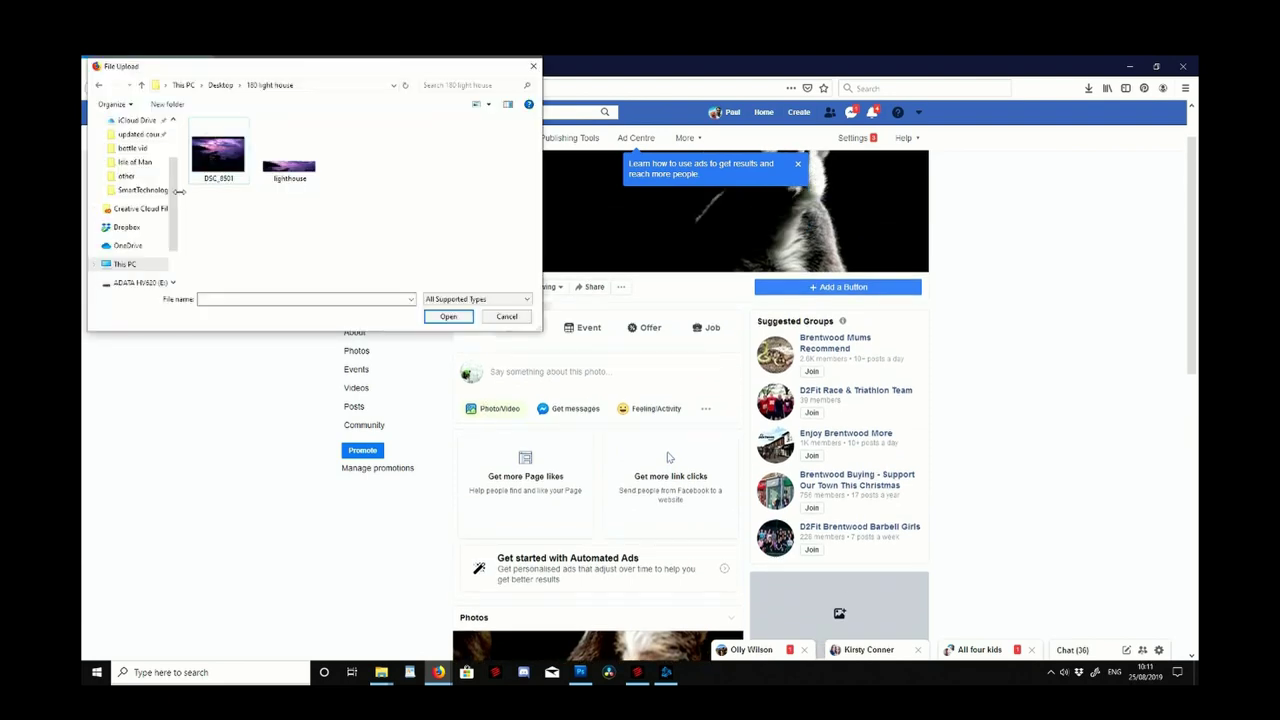
pyautogui.click(295, 166)
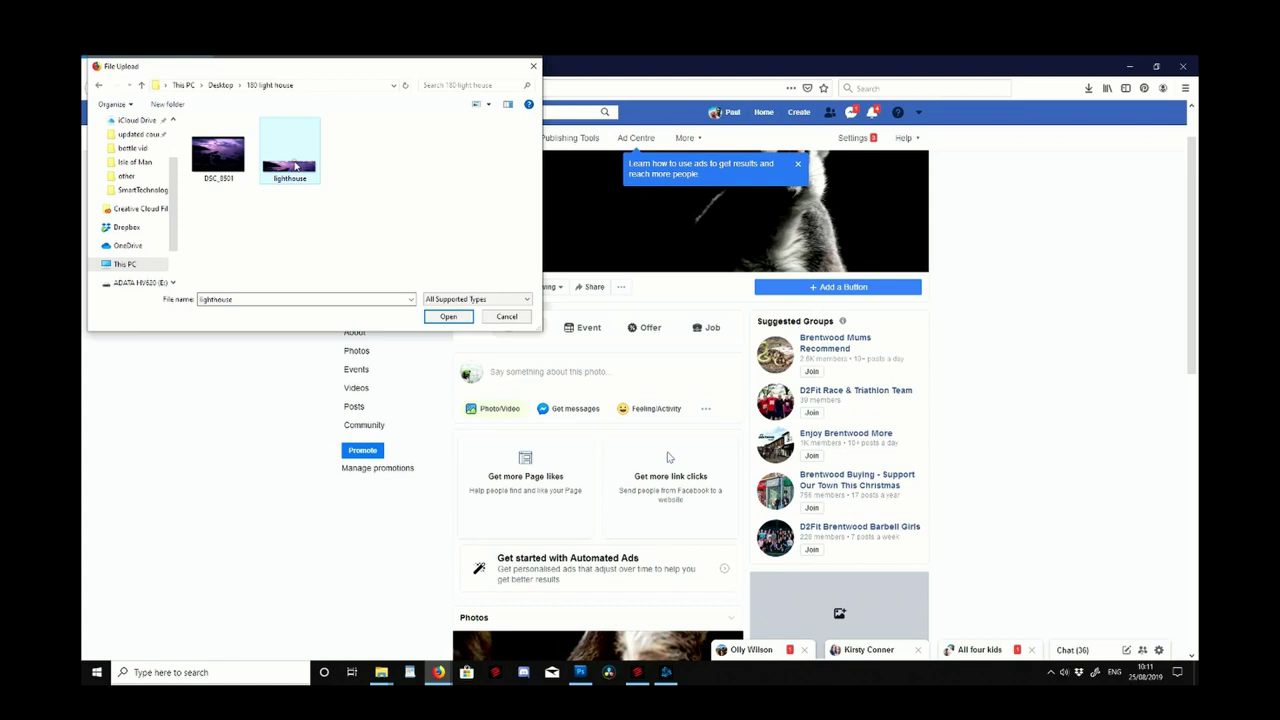
pyautogui.click(435, 316)
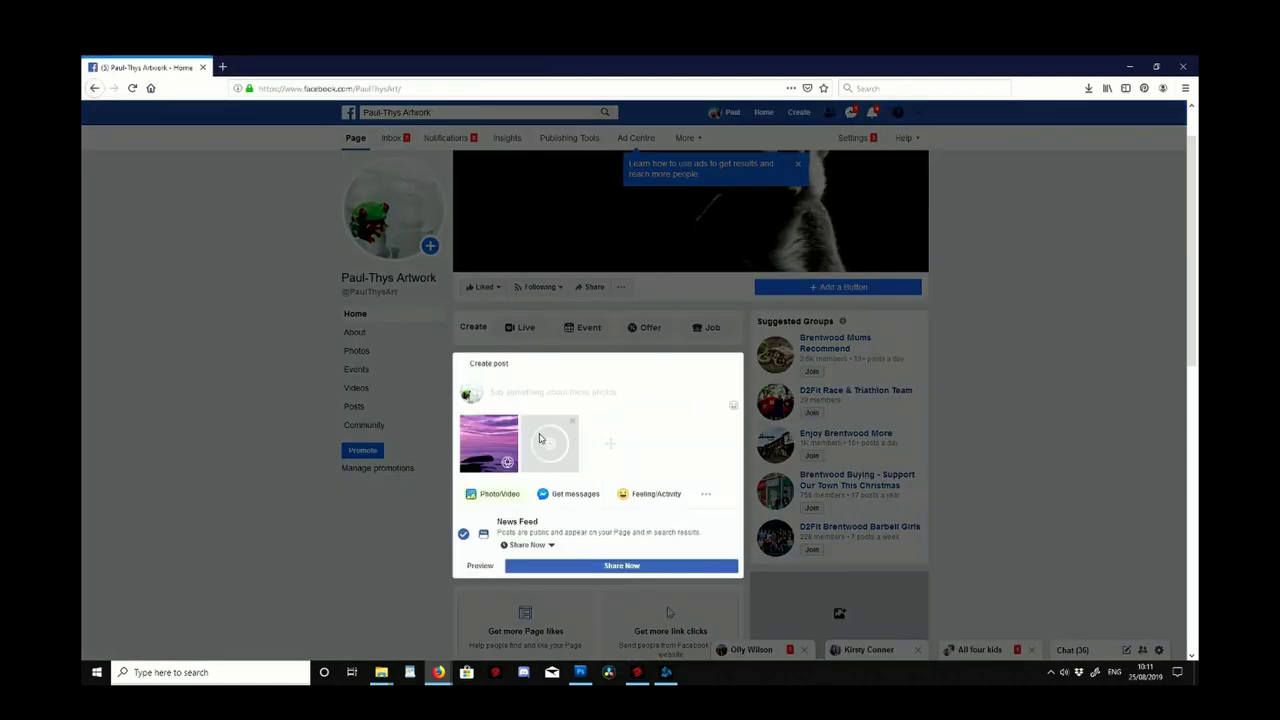
# - Caption it 'A photo from a recent trip to the Isle of Man' plus hashtags #isleof amn #pano #lighthouse and the artist's tag
pyautogui.write('A p')
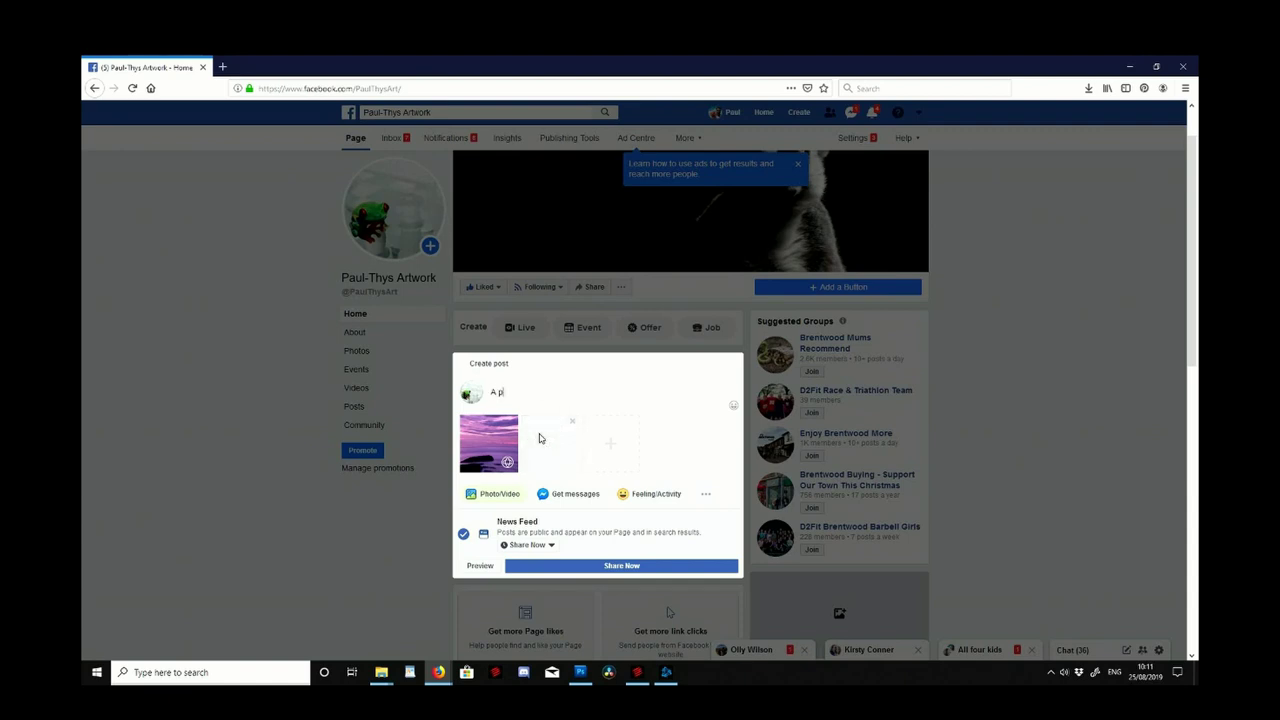
pyautogui.write('hoto from a recent trip to the Isle of')
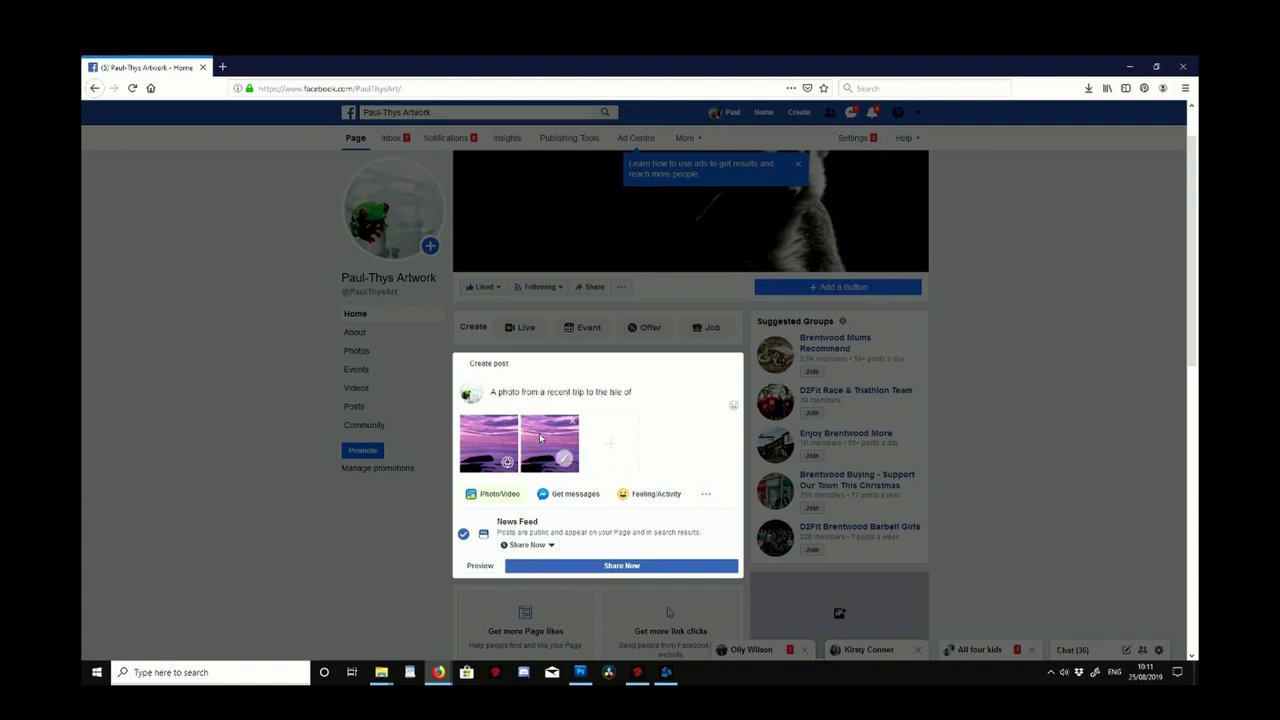
pyautogui.write(' Man')
pyautogui.press('Return')
pyautogui.write('#')
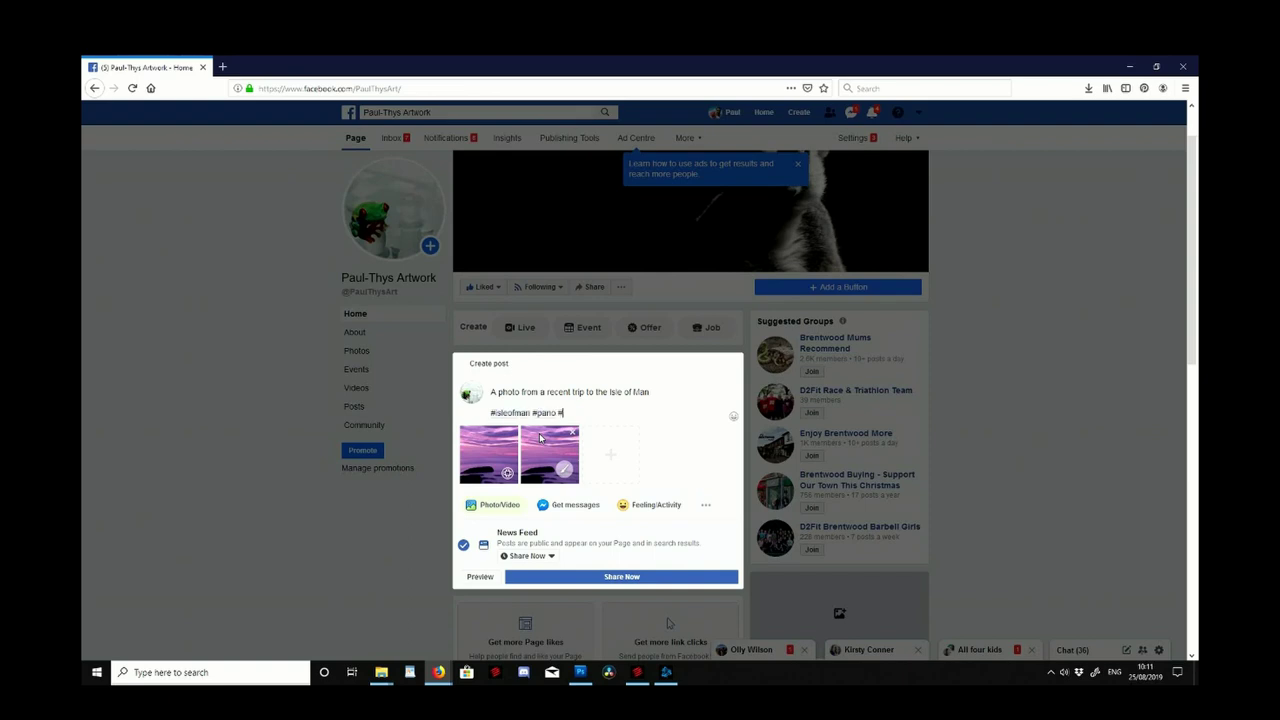
pyautogui.write('isleof amn #pano #lighthouse #paulthysart')
pyautogui.press('Up')
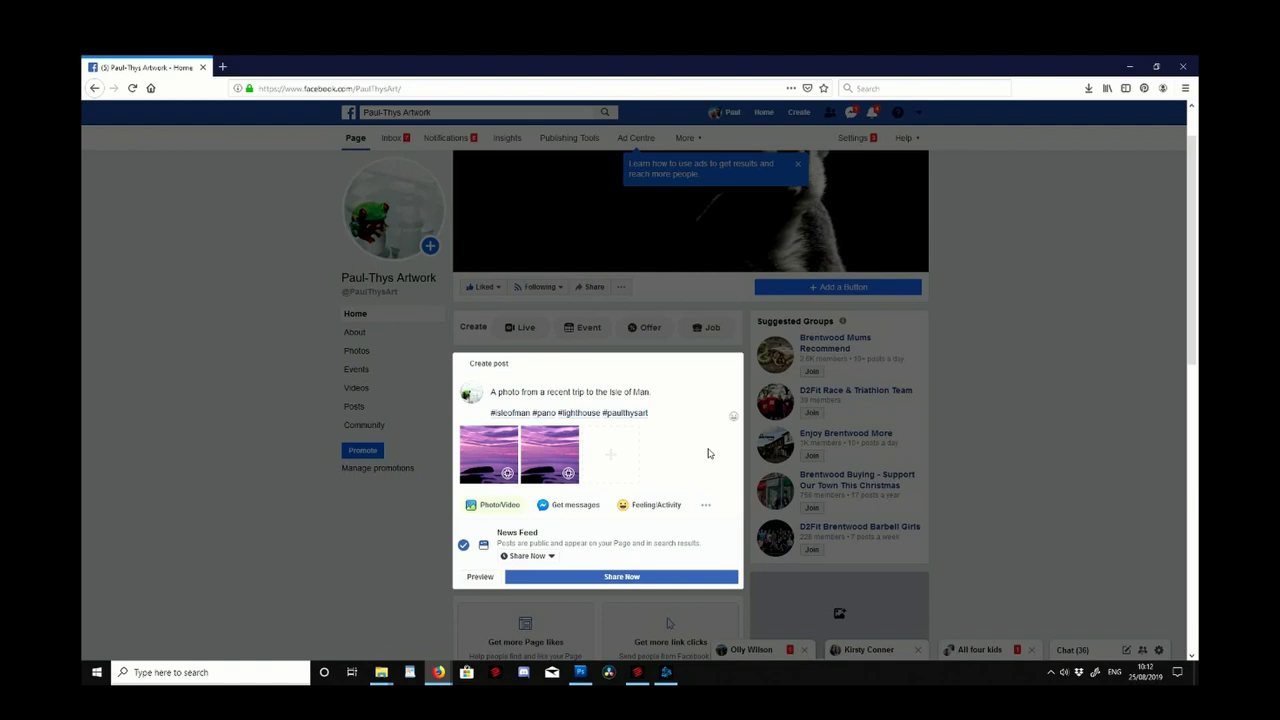
pyautogui.scroll(-1, 690, 454)
# - End the caption with a period, share, and save a sunset-over-rocks 360 starting view
pyautogui.write('.')
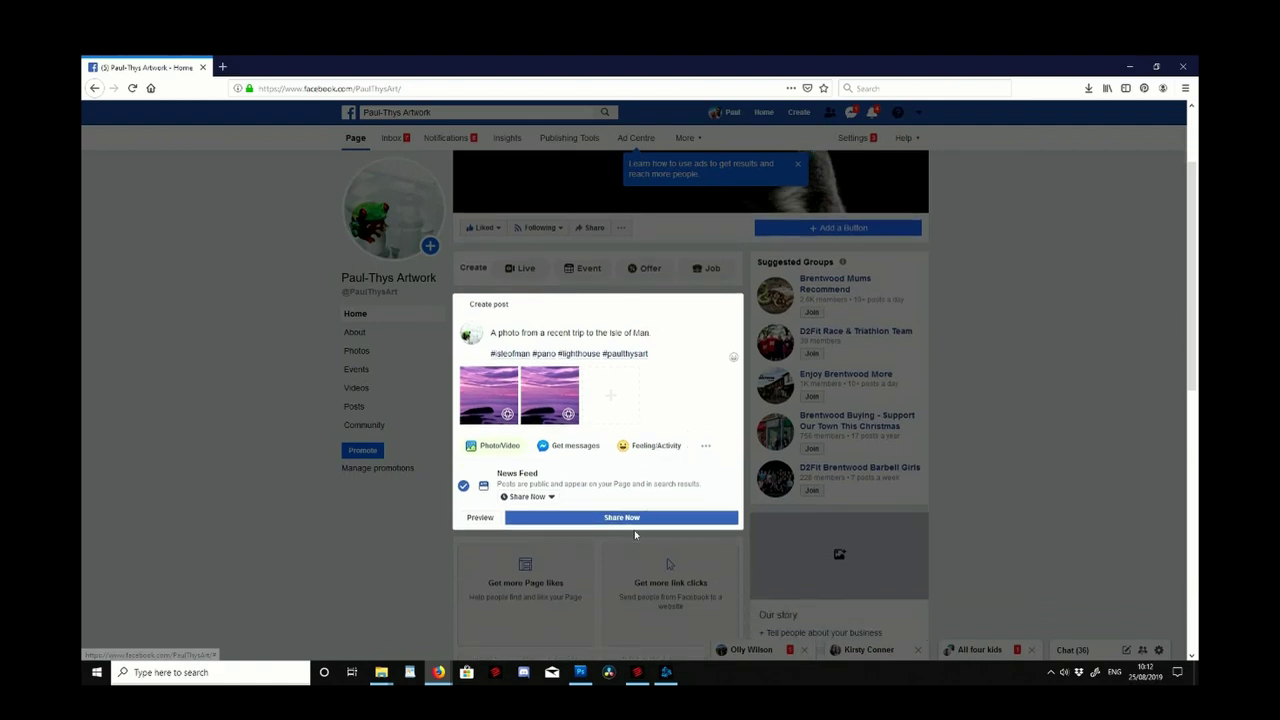
pyautogui.click(614, 517)
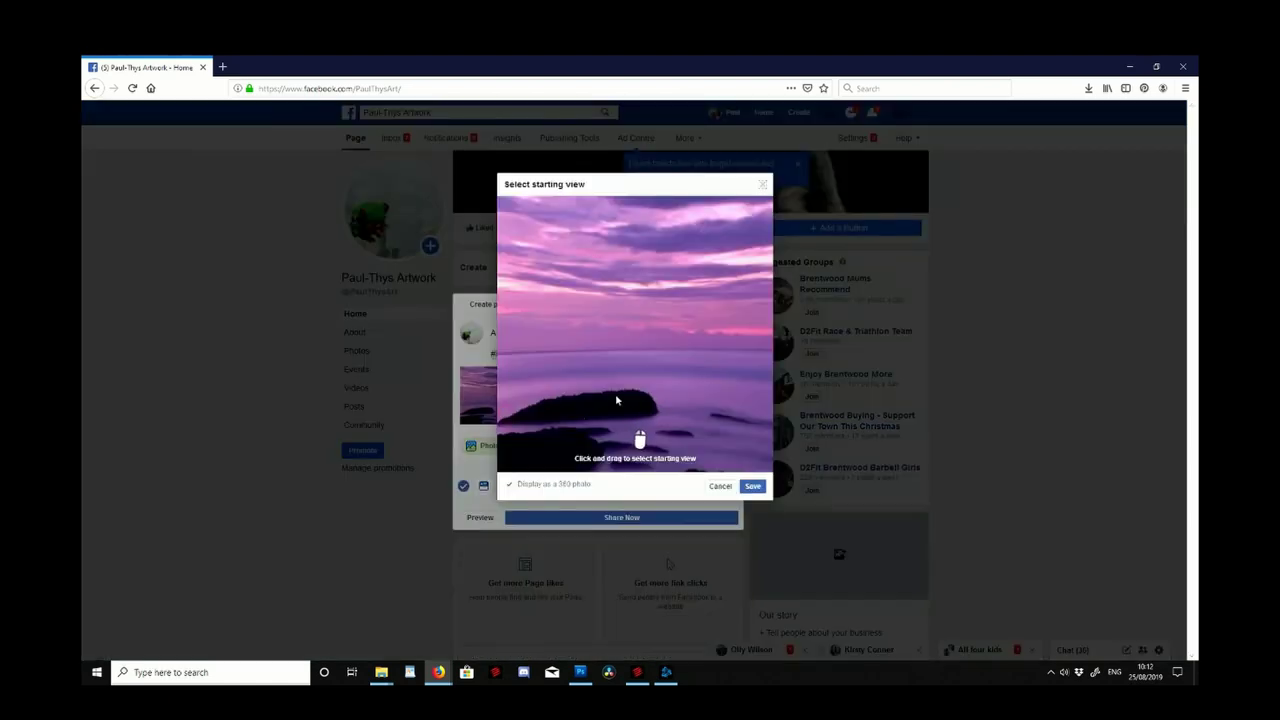
pyautogui.moveTo(620, 434); pyautogui.dragTo(969, 413)
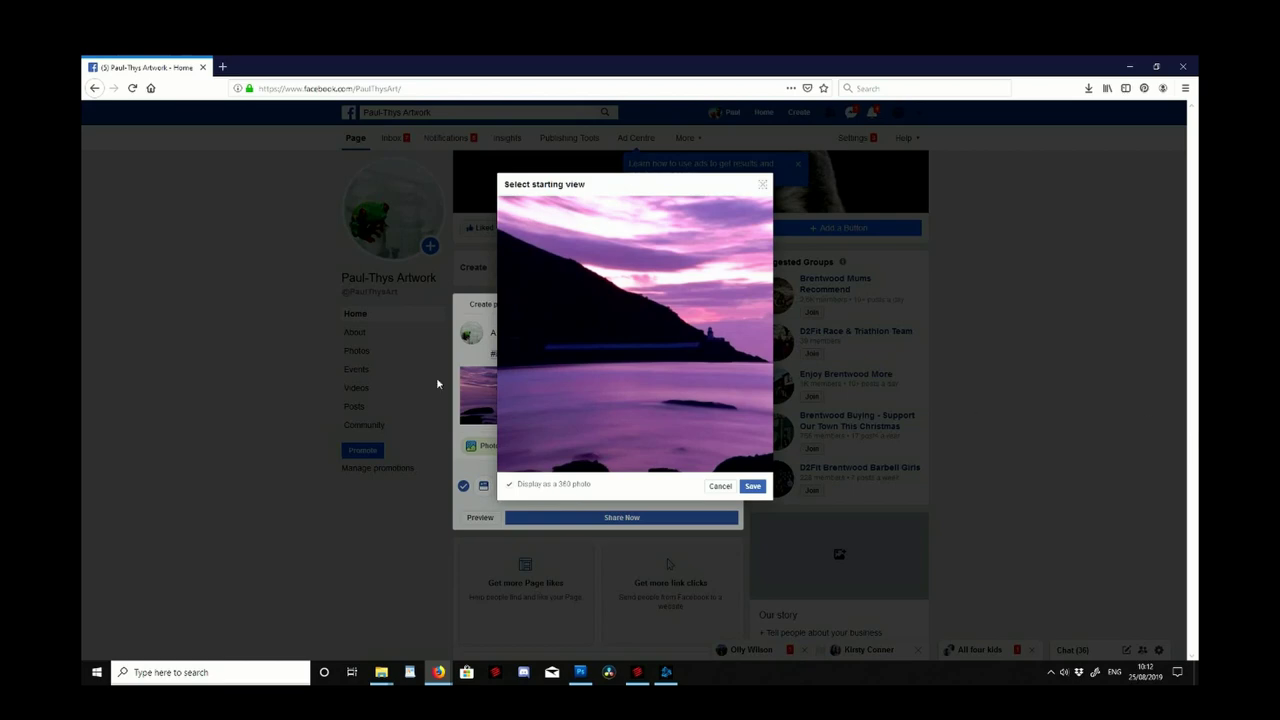
pyautogui.moveTo(754, 352); pyautogui.dragTo(548, 339)
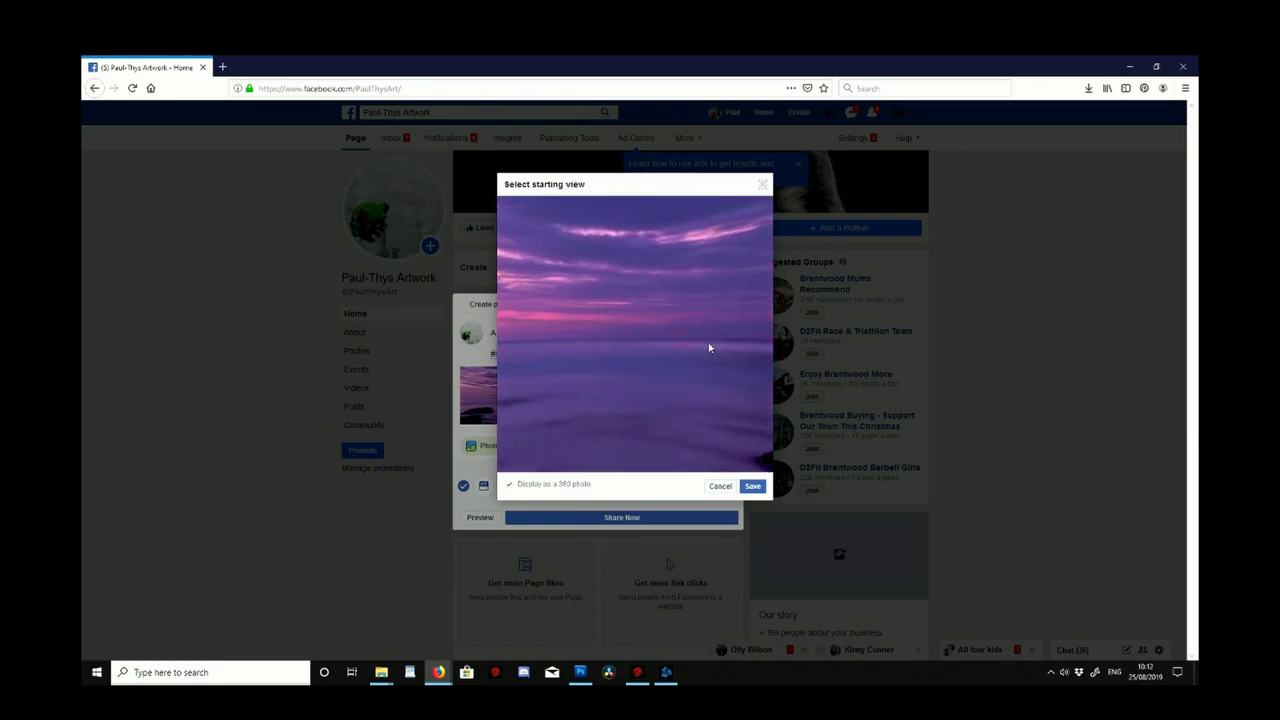
pyautogui.moveTo(709, 348); pyautogui.dragTo(550, 339)
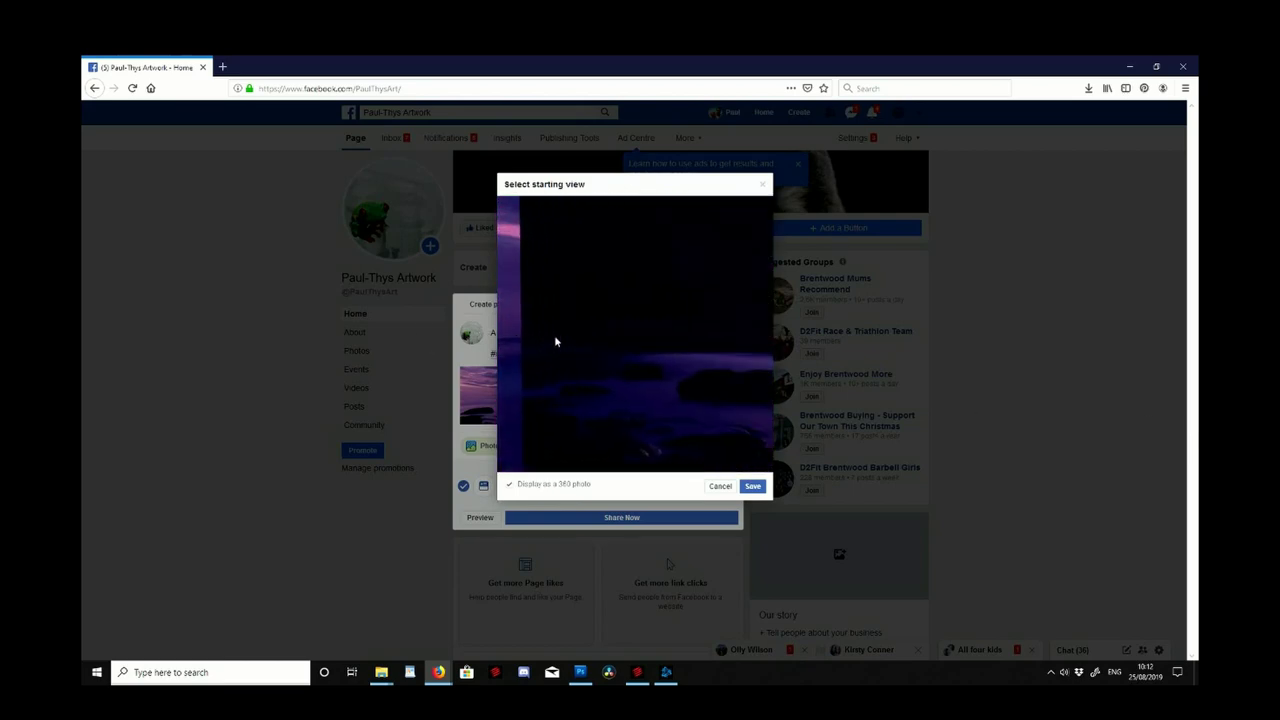
pyautogui.moveTo(730, 348); pyautogui.dragTo(545, 338)
pyautogui.moveTo(691, 346); pyautogui.dragTo(606, 357)
pyautogui.click(753, 485)
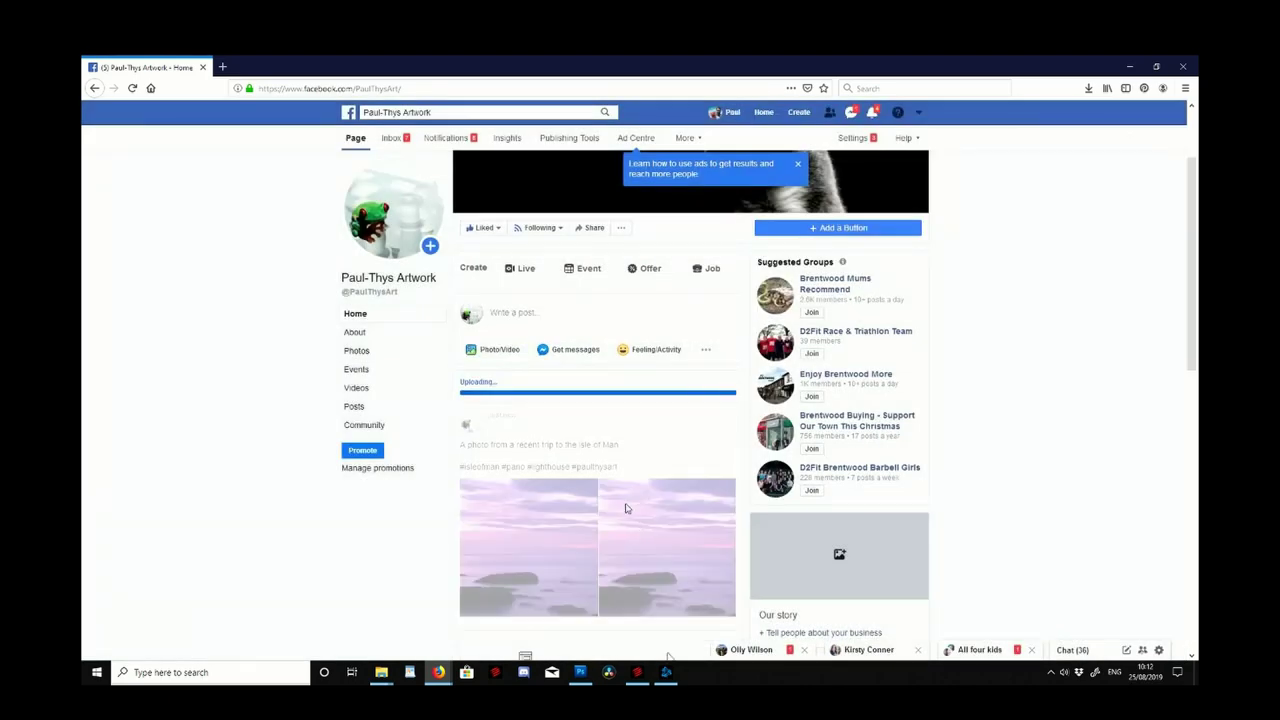
# - Open the published panorama post's photo in the photo viewer
pyautogui.click(625, 508)
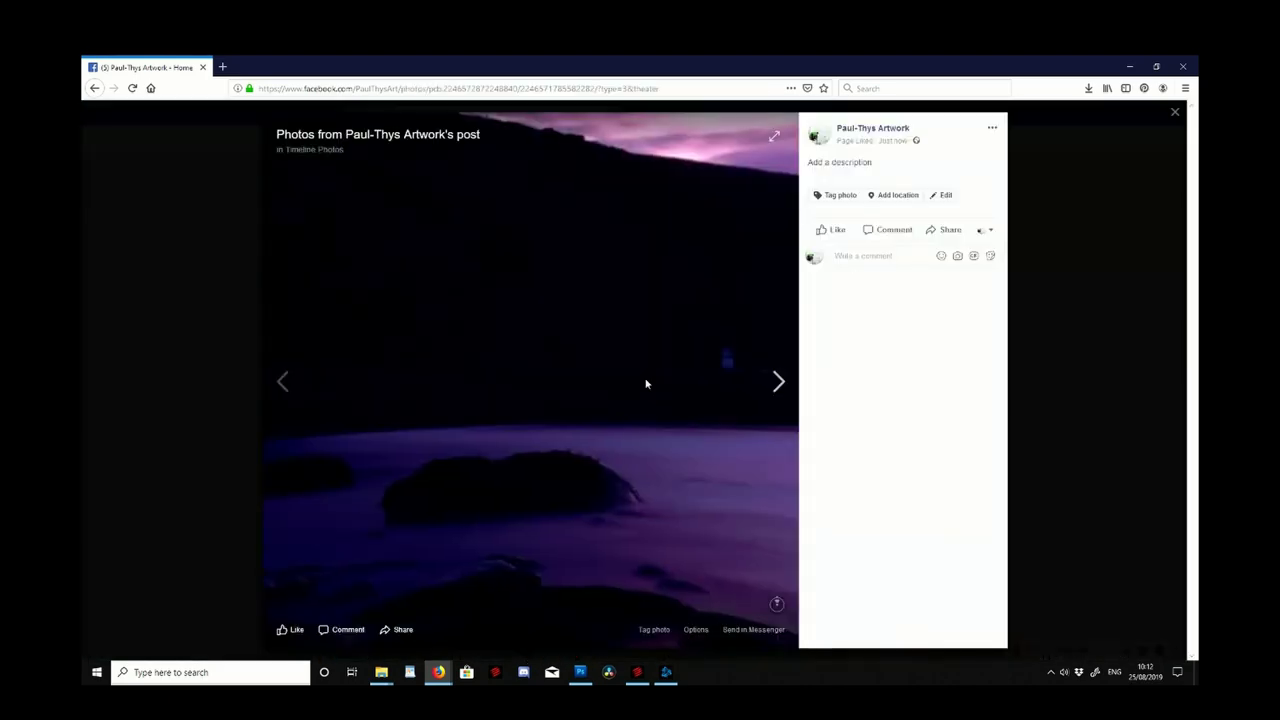